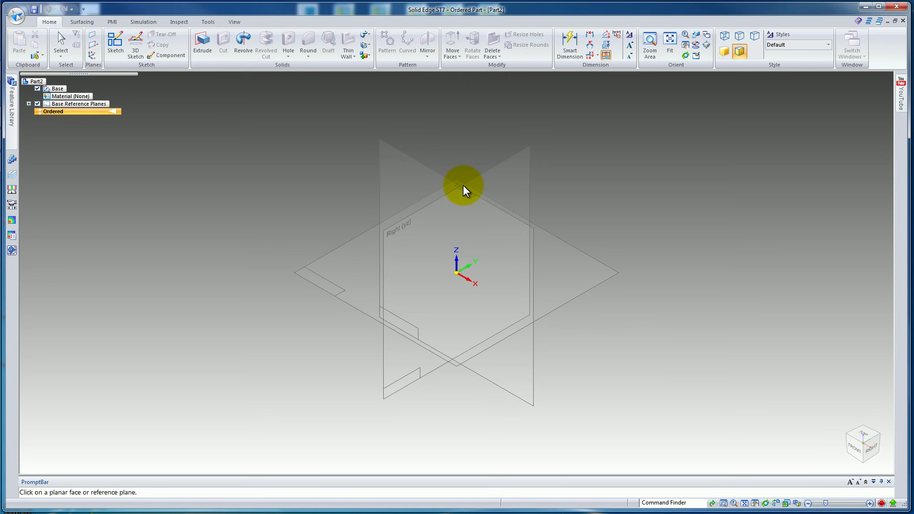
- Create a reference plane angled 60° from the Top (xy) plane about its intersection with the Front (xz) plane
left_click(594, 259)
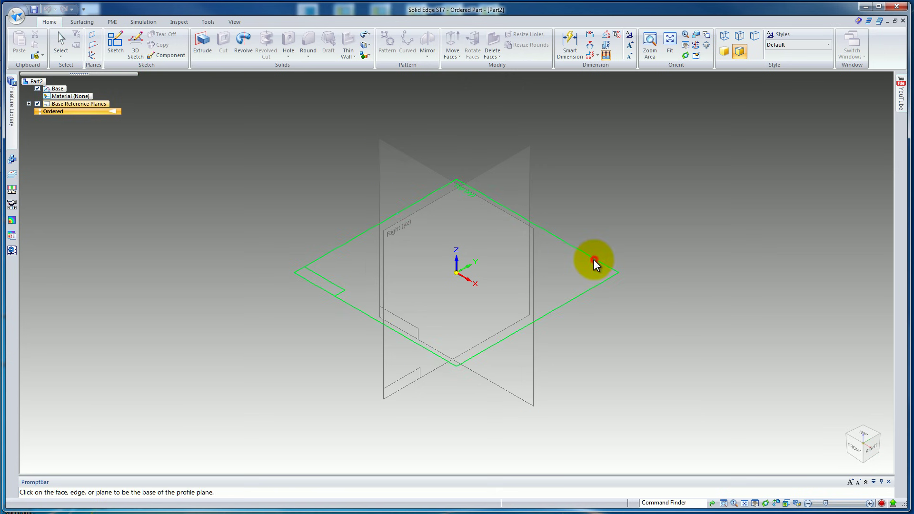
left_click(531, 227)
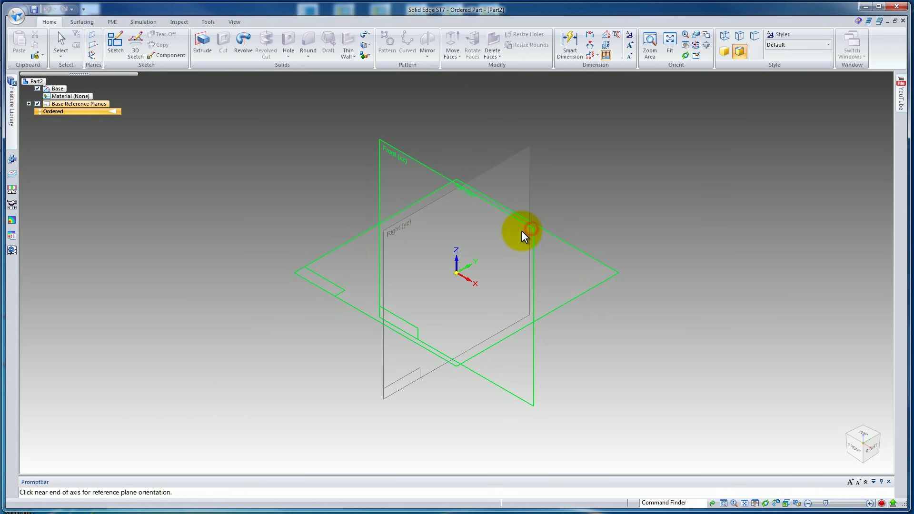
left_click(349, 271)
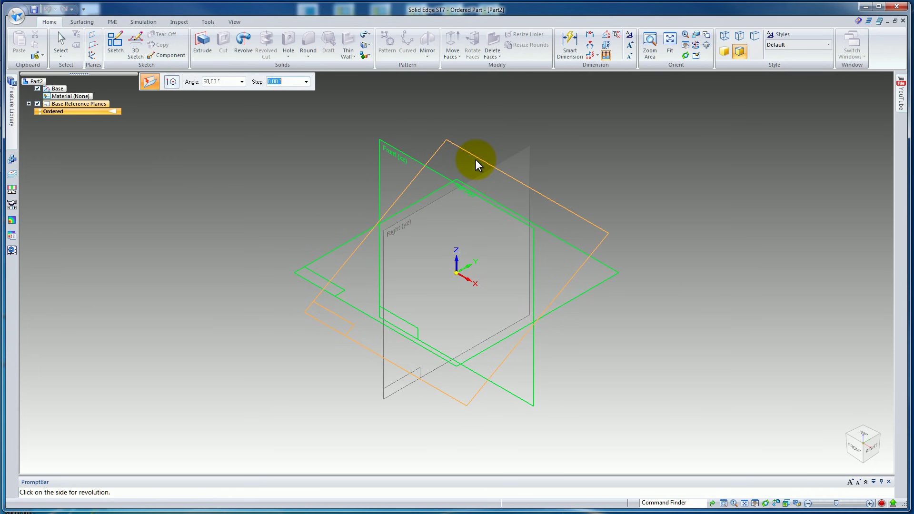
left_click(478, 128)
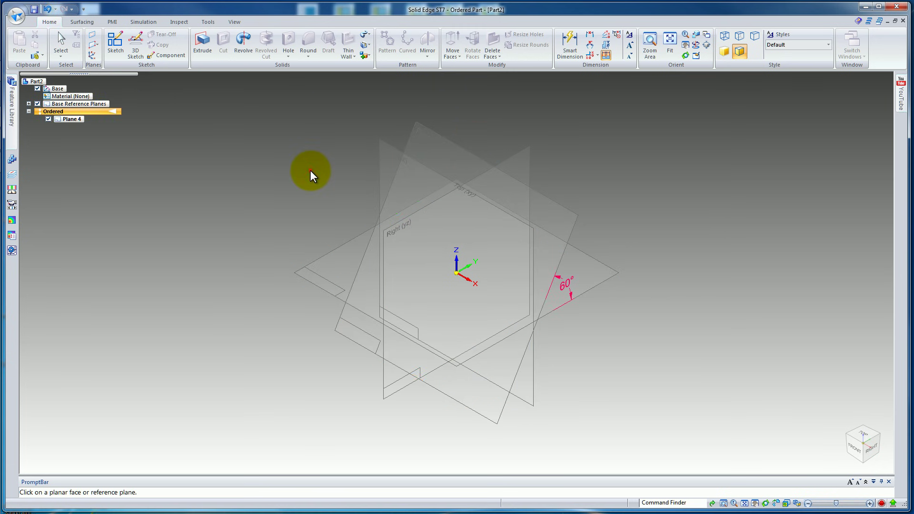
mouse_move(313, 191)
middle_mouse_down()
mouse_move(302, 159)
mouse_move(247, 143)
mouse_move(328, 171)
mouse_move(323, 196)
middle_mouse_up()
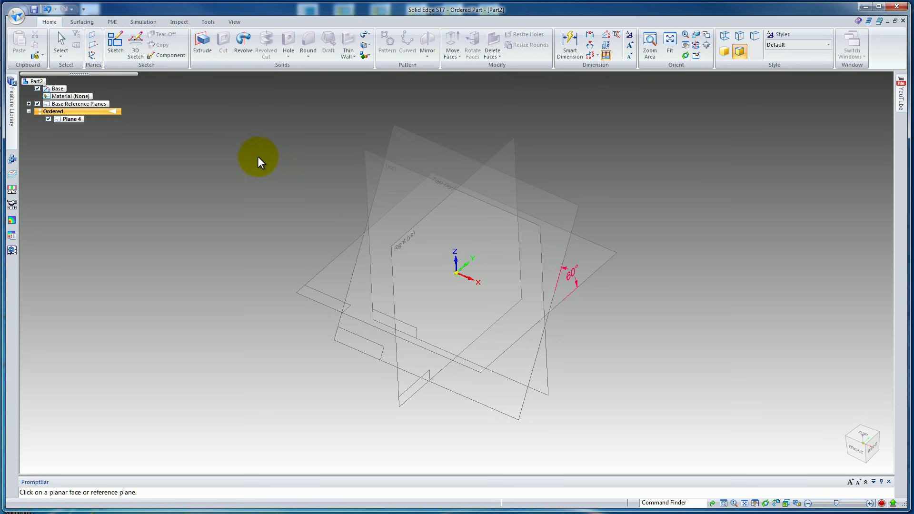
- Start a sketch on the Top (xy) plane and draw a three-point arc from the origin, curving down toward negative X
left_click(114, 41)
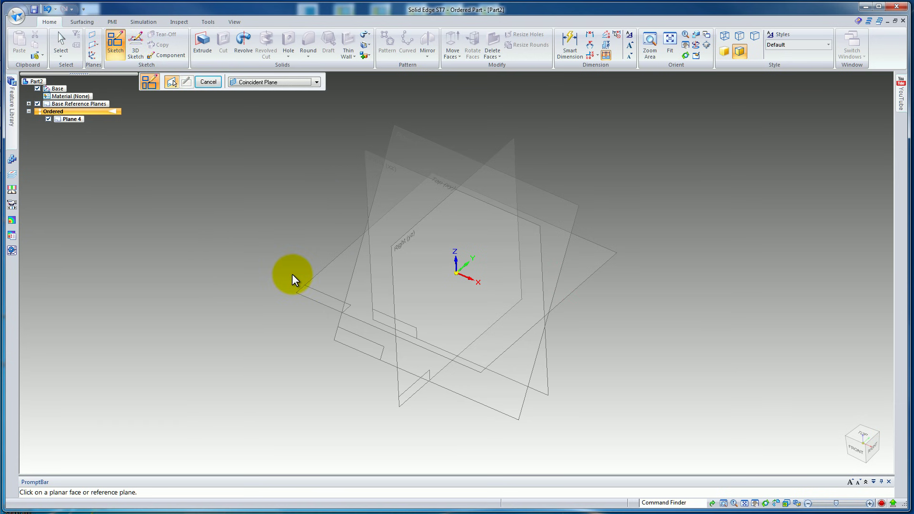
left_click(318, 278)
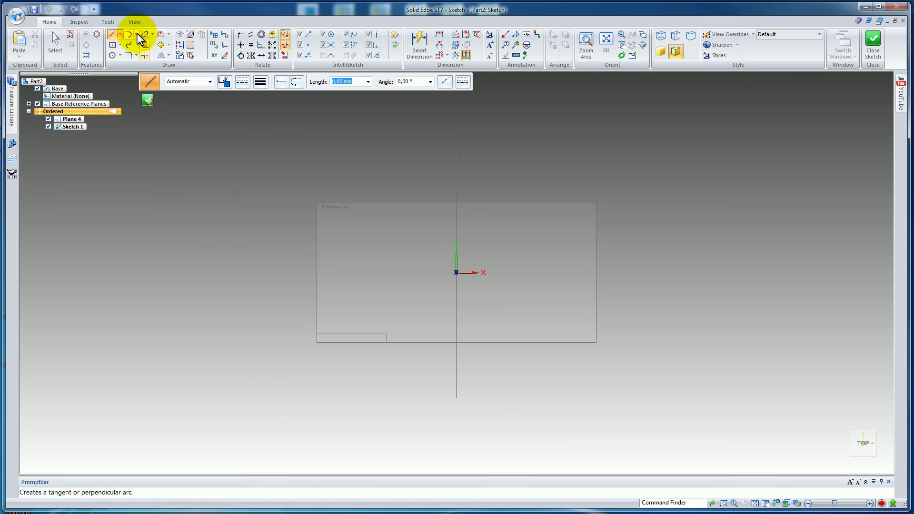
left_click(137, 35)
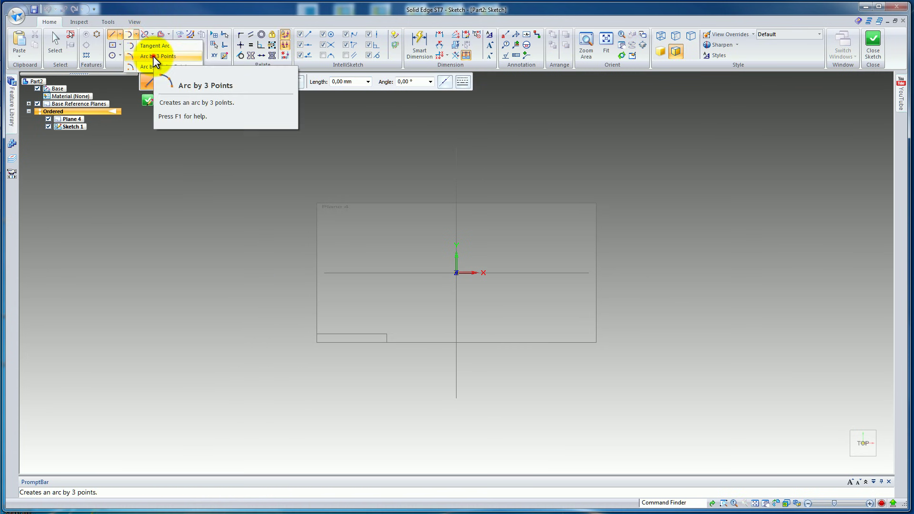
left_click(153, 56)
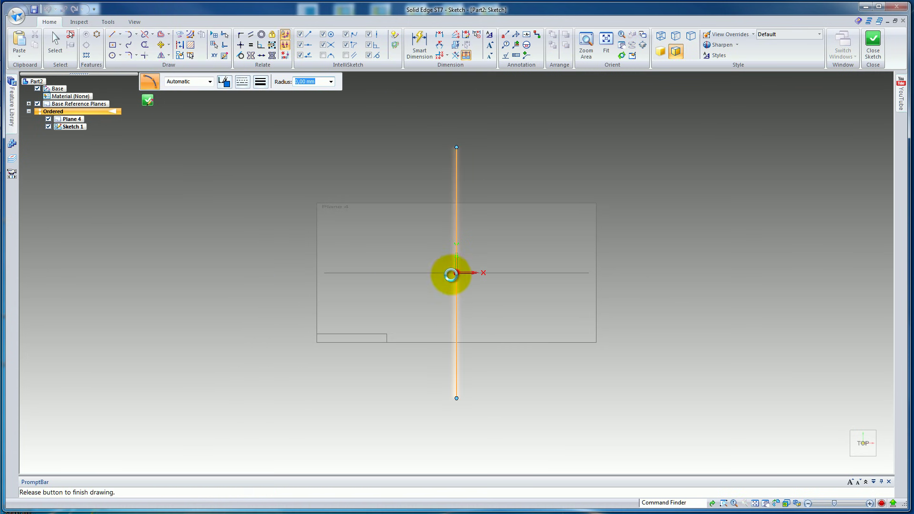
left_click(457, 273)
left_click(257, 371)
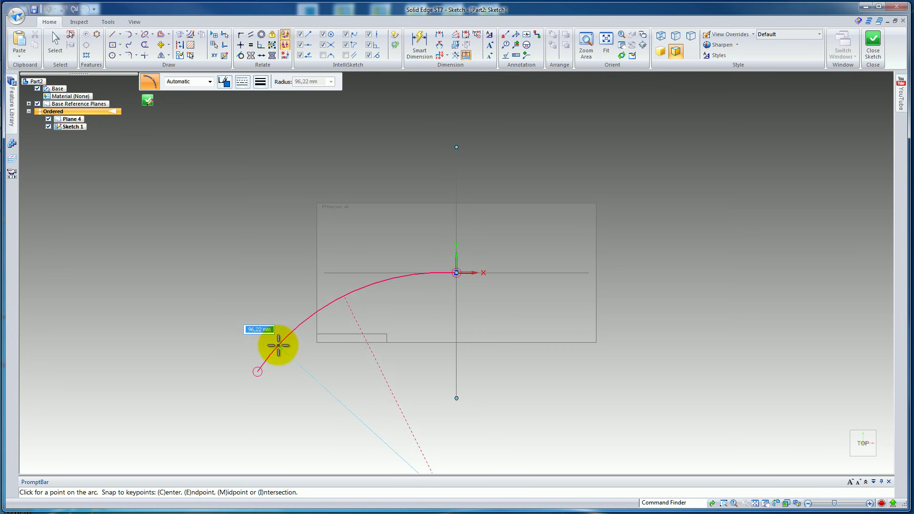
left_click(286, 347)
- Draw a straight line about 114 mm long from the arc's free end, continuing diagonally down toward negative X
scroll(336, 320, "down", 2)
mouse_move(337, 320)
middle_mouse_down()
mouse_move(378, 307)
mouse_move(434, 255)
middle_mouse_up()
left_click(110, 34)
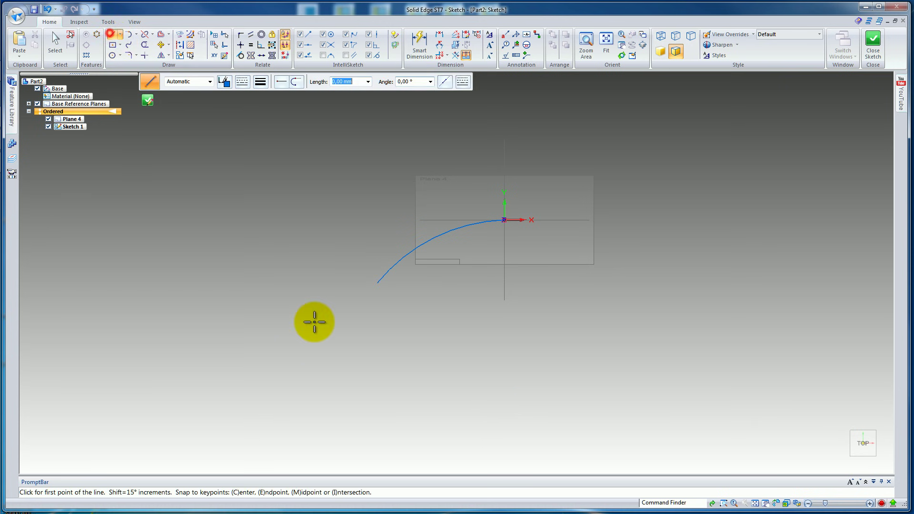
left_click(377, 283)
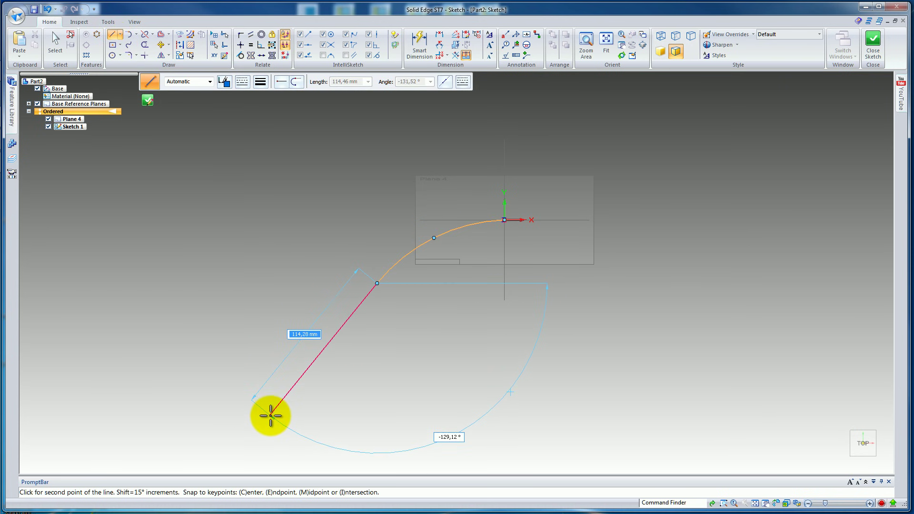
left_click(270, 415)
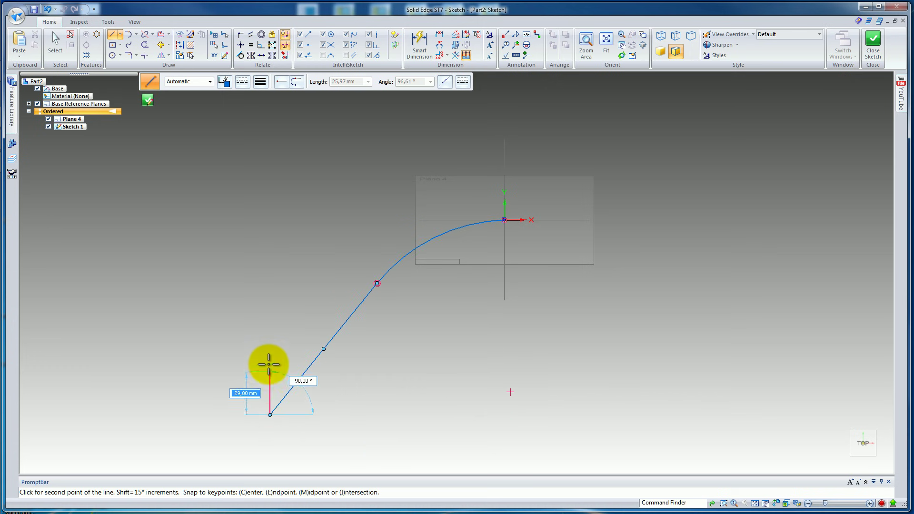
right_click(246, 319)
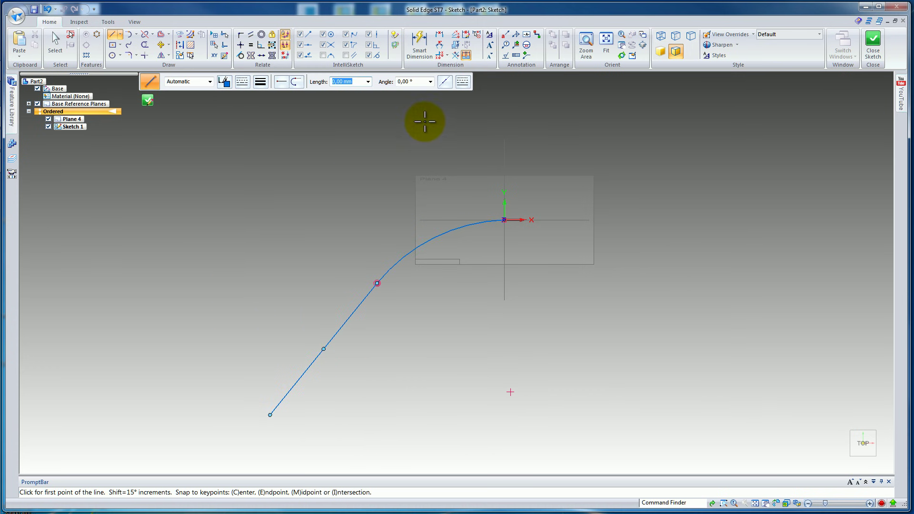
- Add a two-point angular dimension of 45° across the arc, and make the arc tangent to the horizontal axis at the origin
left_click(441, 46)
left_click(310, 82)
left_click(299, 95)
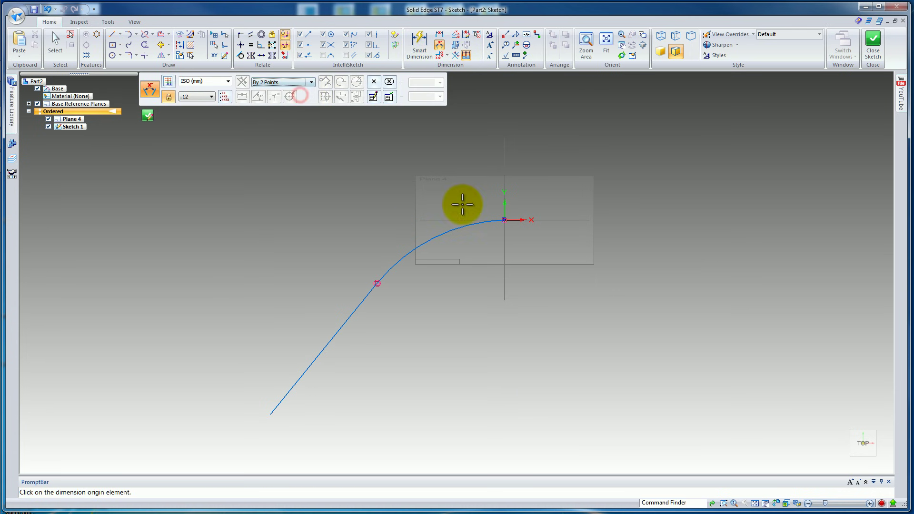
left_click(504, 220)
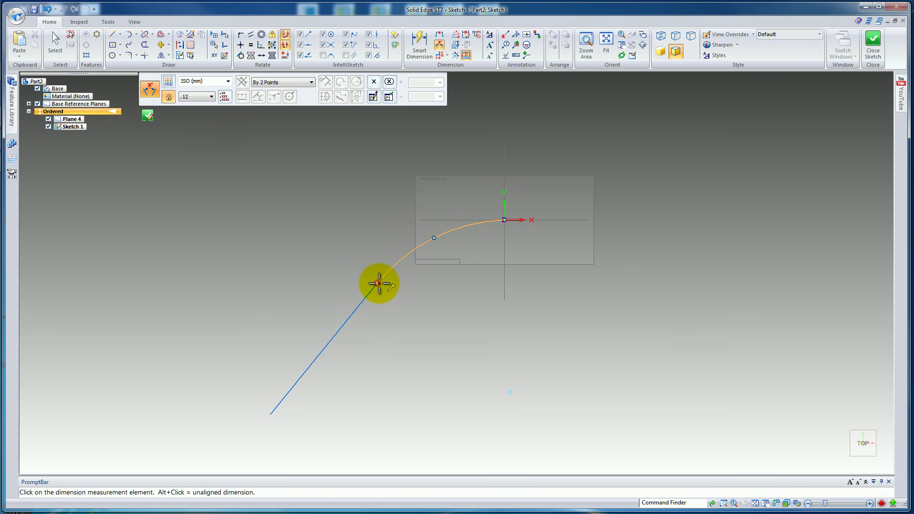
left_click(510, 394)
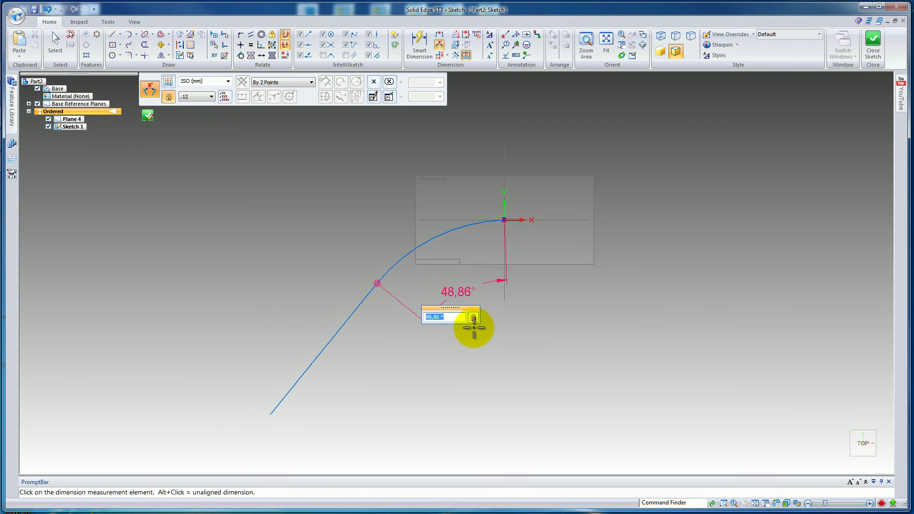
key("Return")
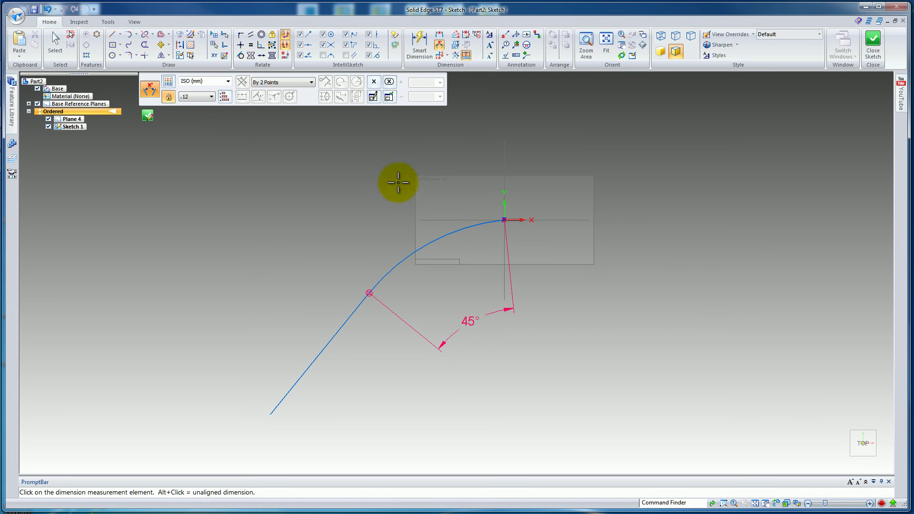
left_click(240, 56)
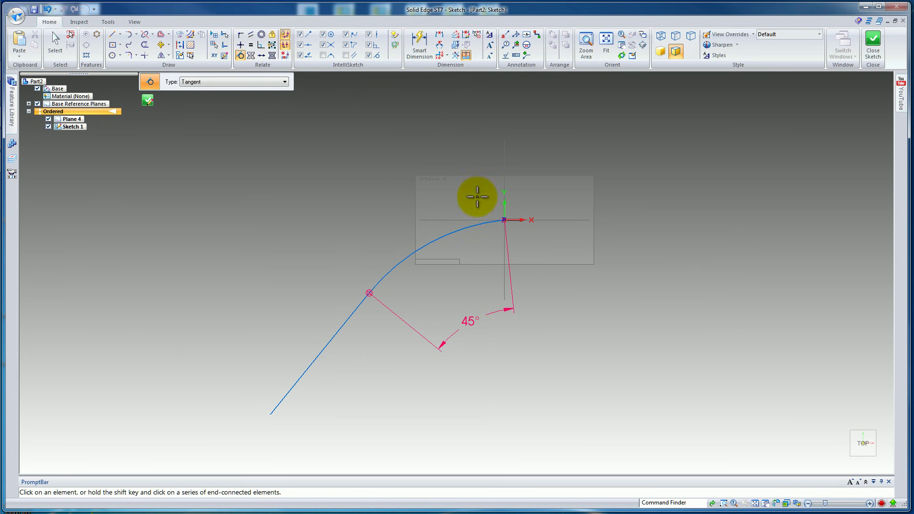
left_click(467, 219)
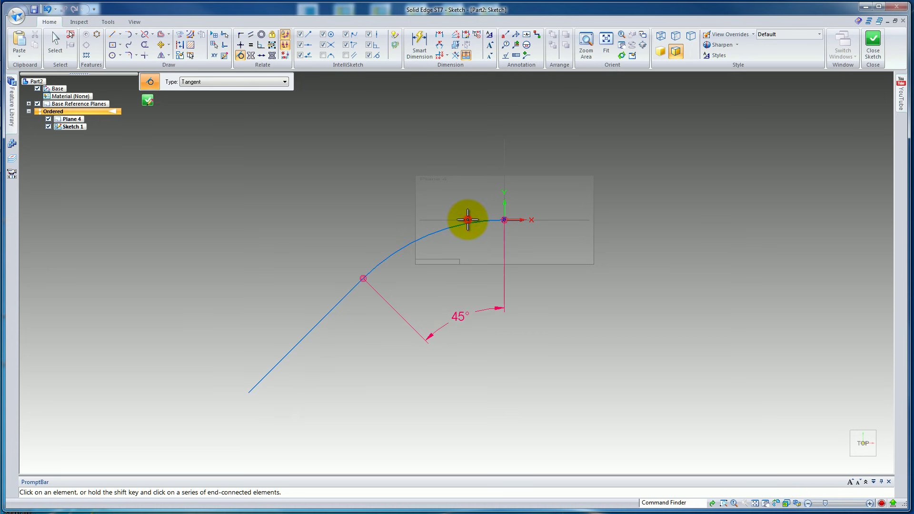
- Dimension the arc's radius and the straight line's length, setting the line to 500 mm
left_click(418, 42)
left_click(451, 227)
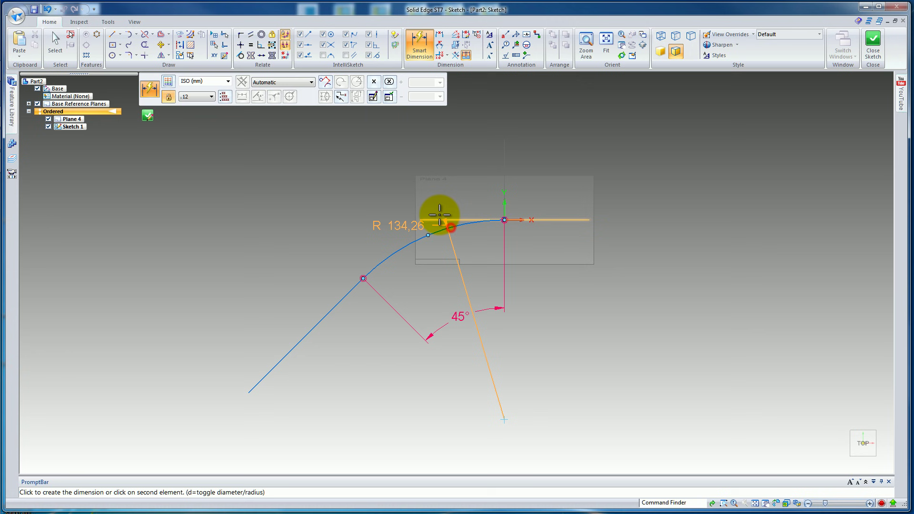
left_click(413, 206)
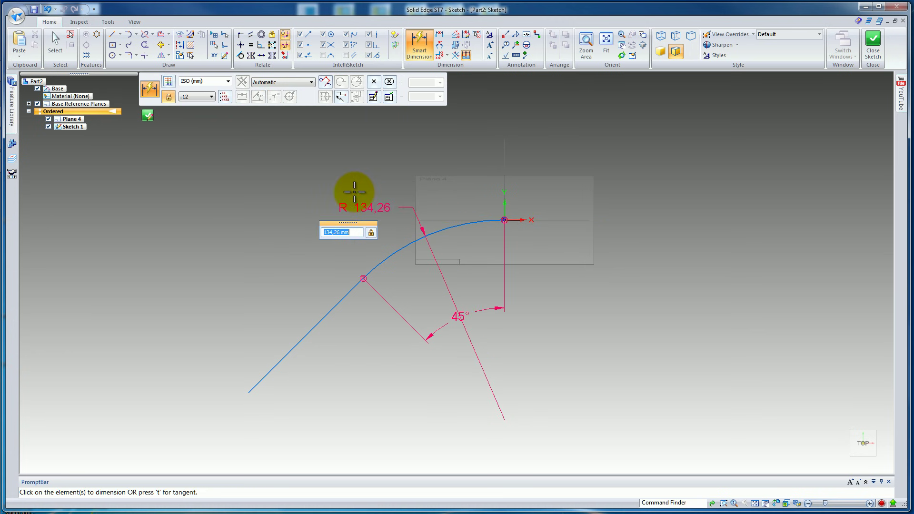
left_click(343, 298)
left_click(300, 276)
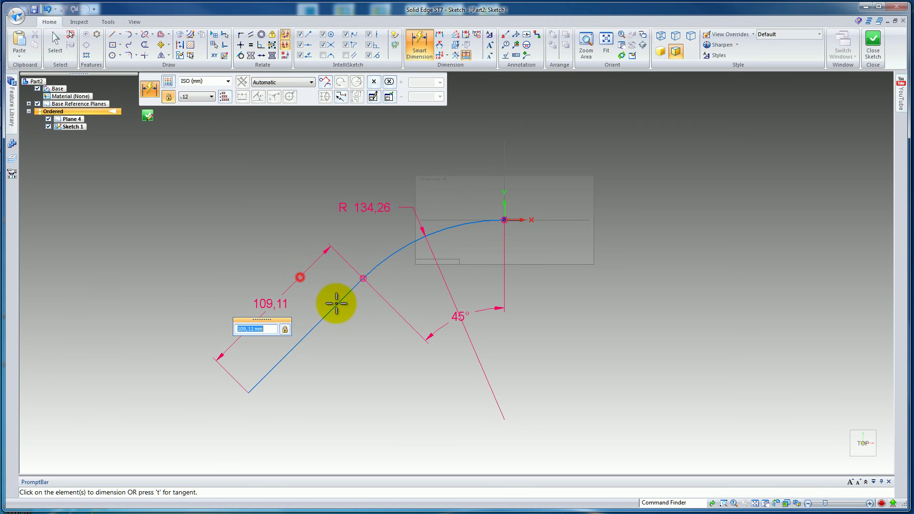
type("500")
key("Return")
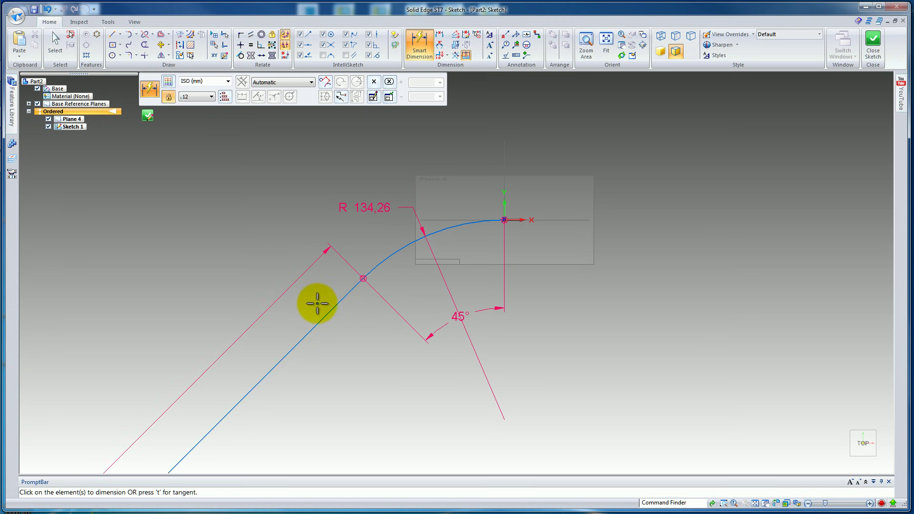
- Set the arc's radius dimension to 500 mm
left_click(53, 42)
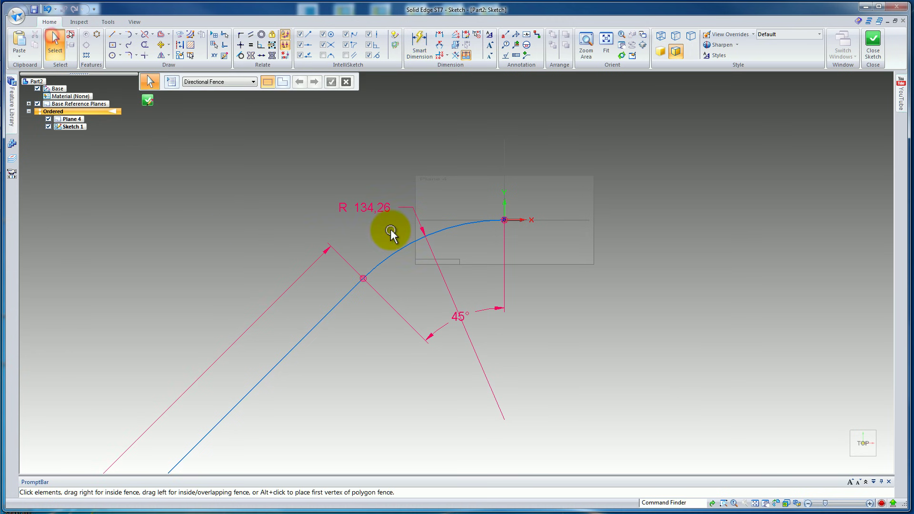
left_click(373, 208)
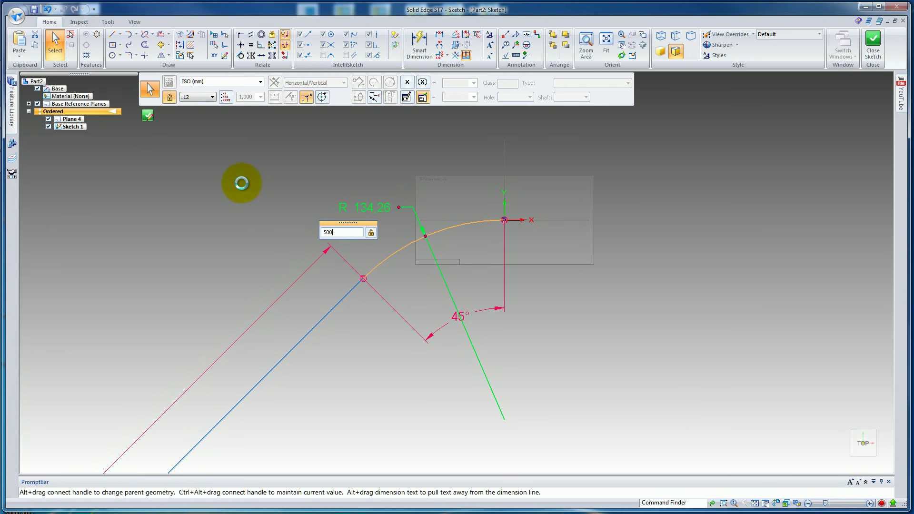
key("Return")
- Close the Top (xy) plane sketch and finish the sketch feature
scroll(452, 302, "down", 2)
scroll(455, 303, "down", 1)
mouse_move(435, 309)
middle_mouse_down("shift")
mouse_move(475, 224)
mouse_move(503, 231)
middle_mouse_up("shift")
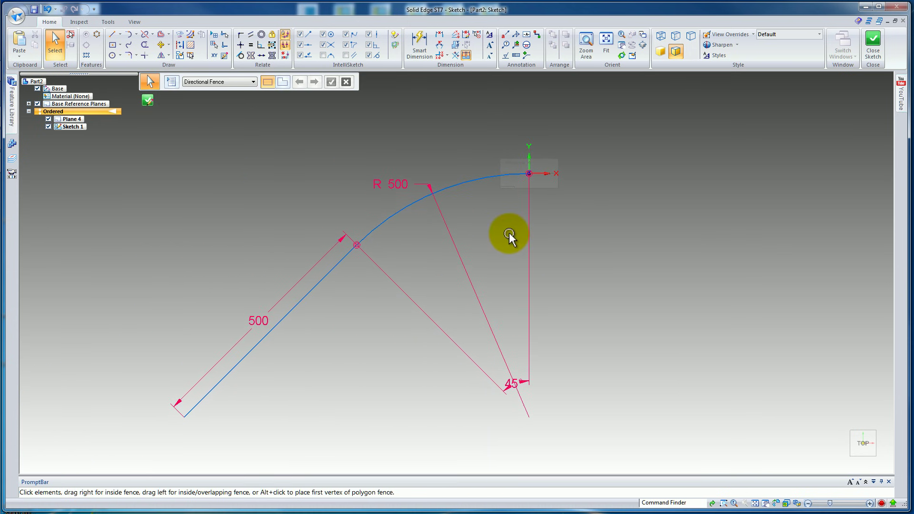
left_click(872, 43)
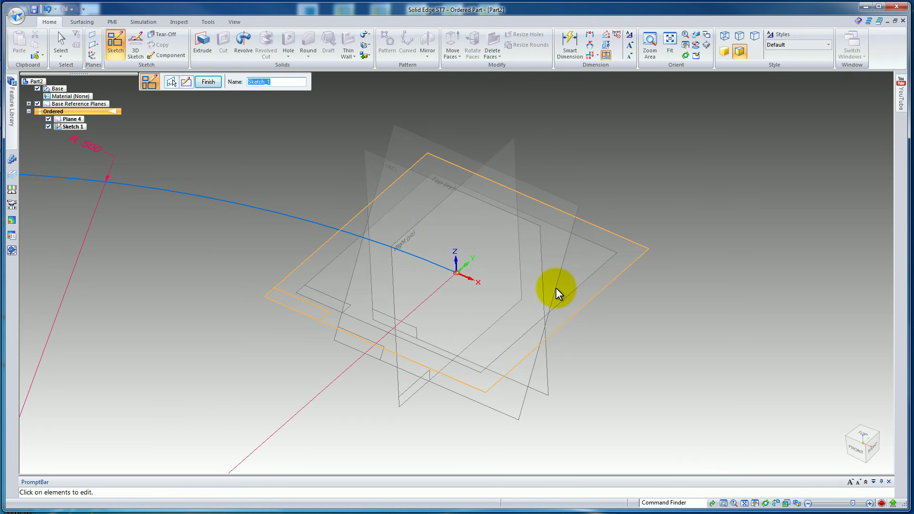
scroll(555, 287, "down", 2)
mouse_move(580, 321)
middle_mouse_down("shift")
mouse_move(557, 292)
mouse_move(590, 261)
mouse_move(578, 281)
middle_mouse_up("shift")
left_click(218, 85)
- Start a new sketch on the 60° angled reference plane, Plane 4
mouse_move(465, 190)
middle_mouse_down()
mouse_move(384, 168)
mouse_move(443, 165)
mouse_move(455, 186)
middle_mouse_up()
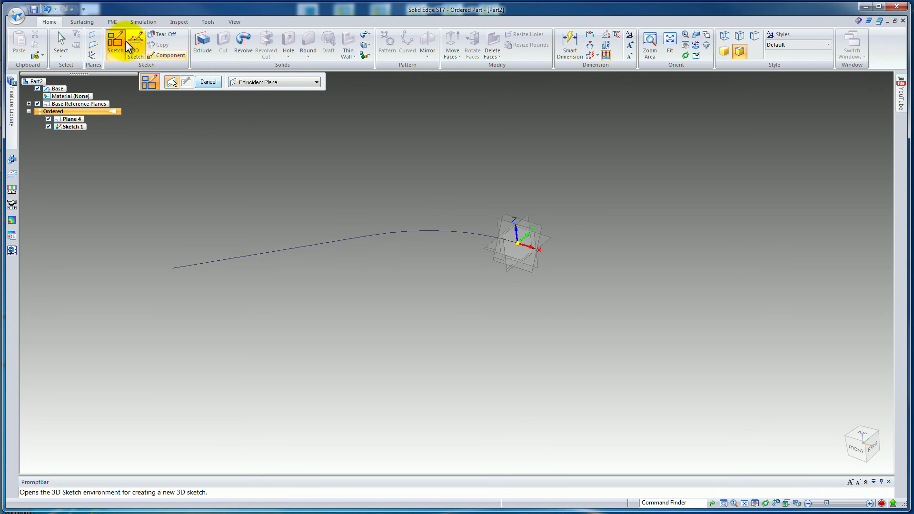
scroll(633, 150, "up", 3)
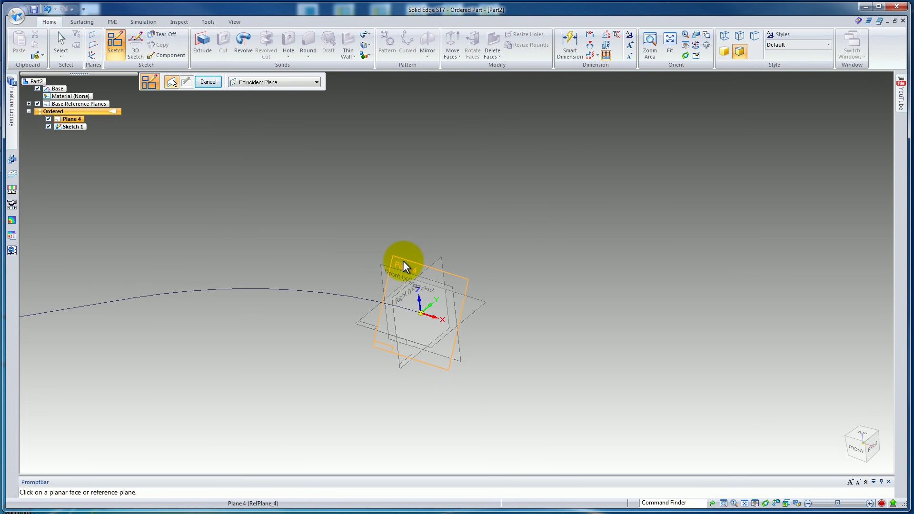
left_click(403, 261)
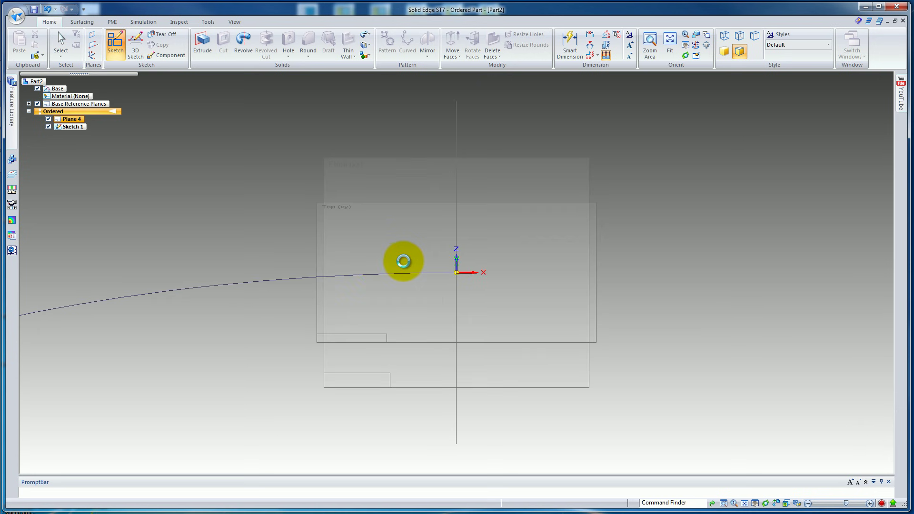
scroll(372, 287, "down", 4)
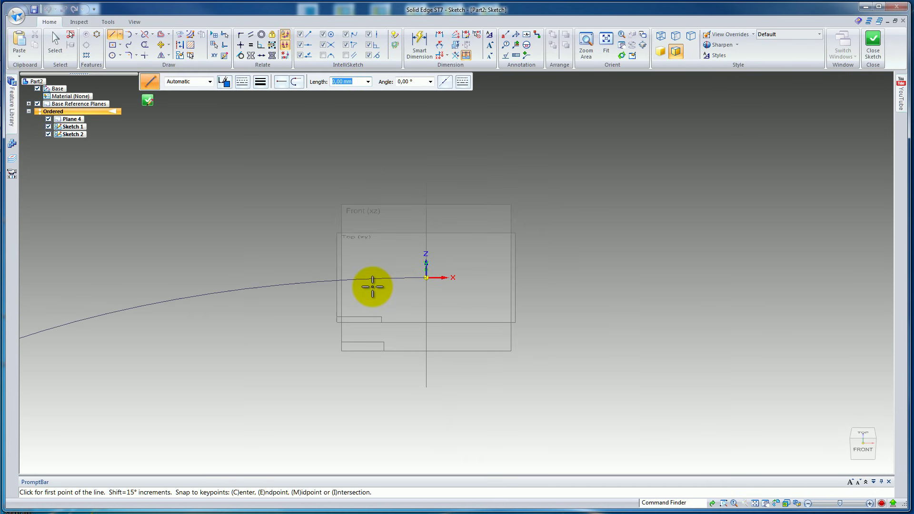
middle_click_drag(372, 286, 348, 279, "shift")
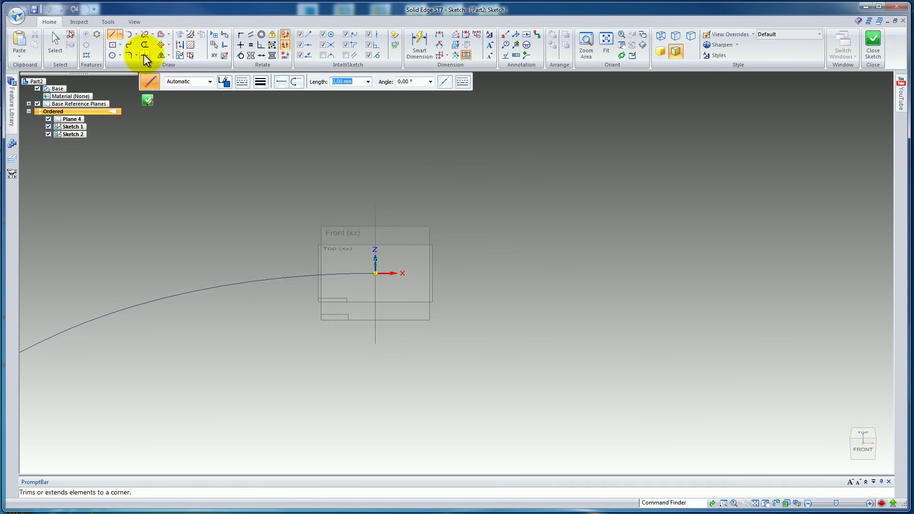
- Draw an upward-curving three-point arc that starts at the origin, on the opposite side from the first sketch's path
left_click(131, 34)
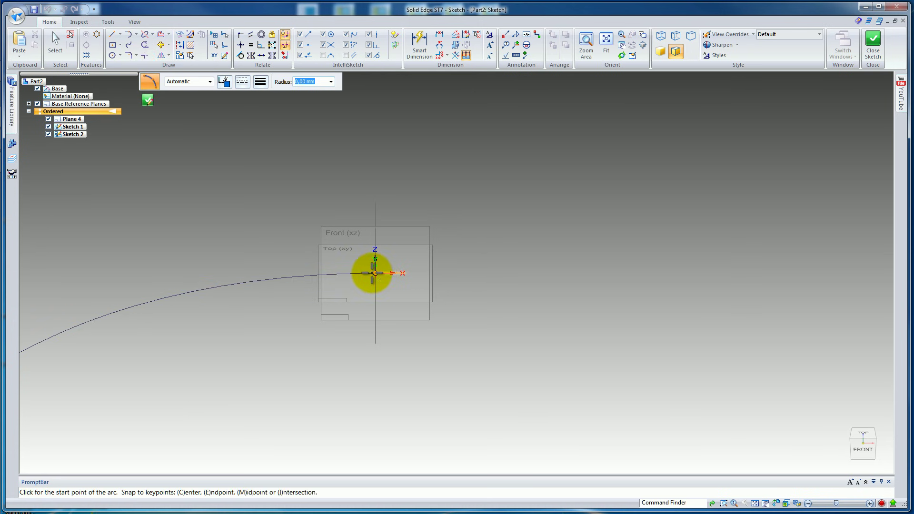
left_click_drag(375, 274, 374, 274)
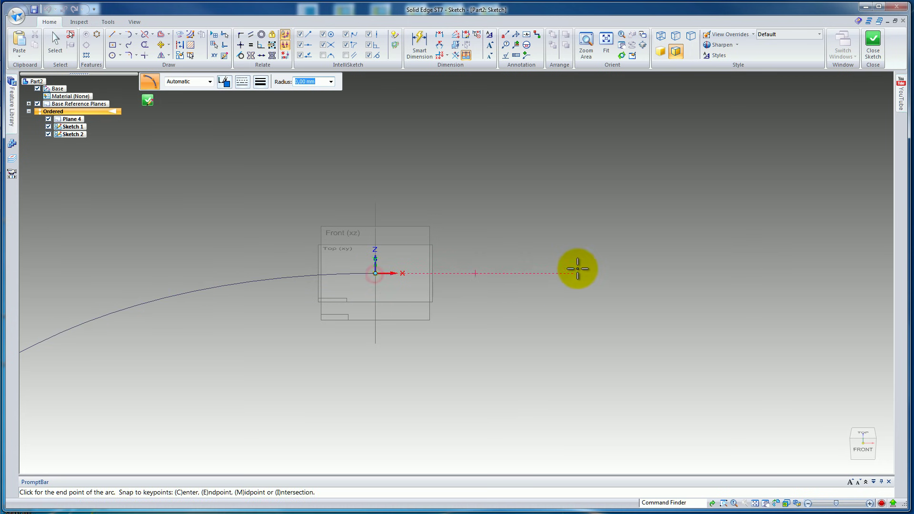
left_click(637, 196)
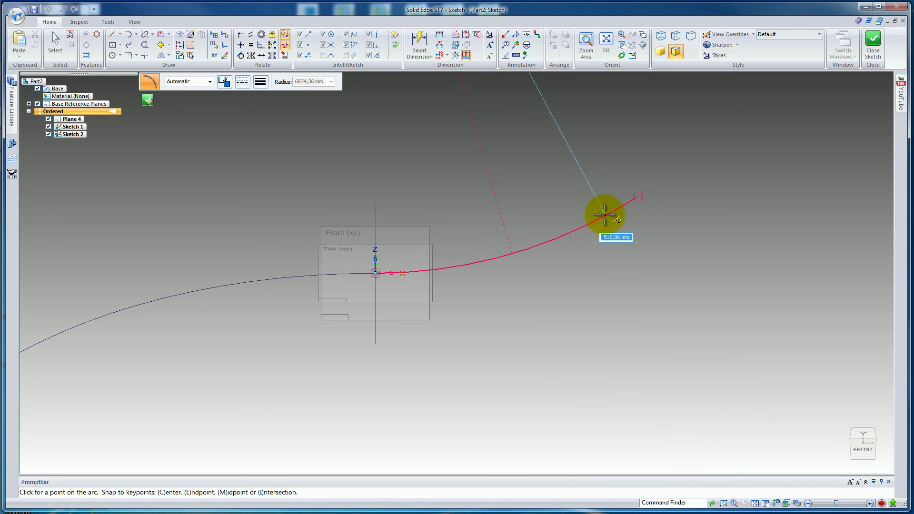
left_click(587, 251)
- Draw a straight line from the arc's free end, and make the arc tangent to the line and horizontal at the origin
scroll(563, 267, "down", 2)
middle_click_drag(563, 267, 487, 300, "shift")
left_click(108, 36)
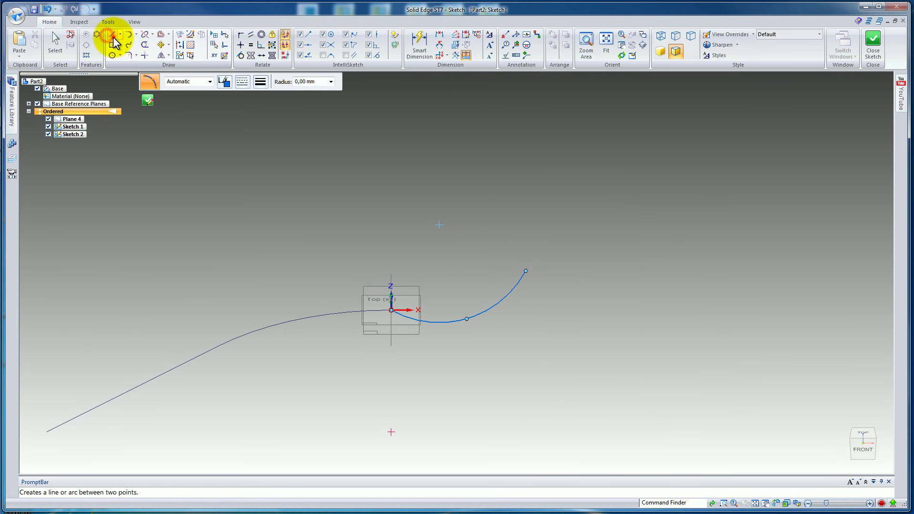
left_click(526, 271)
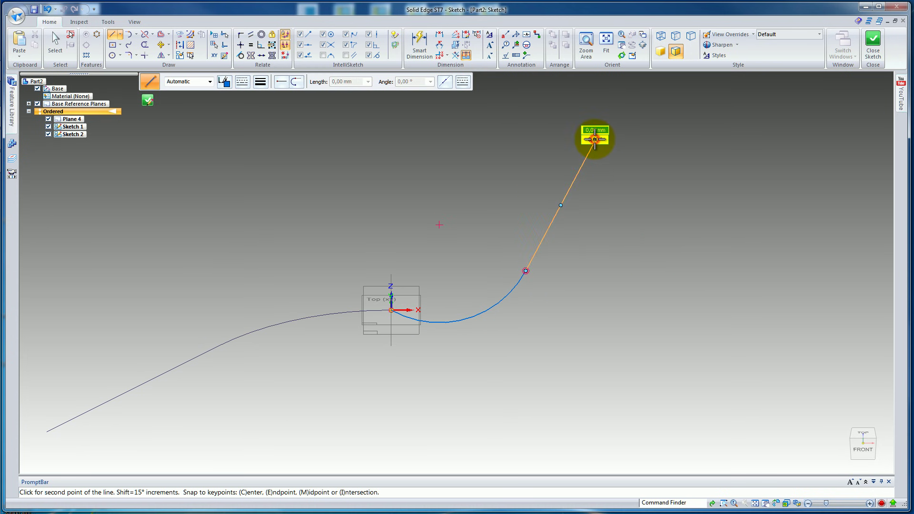
right_click(496, 162)
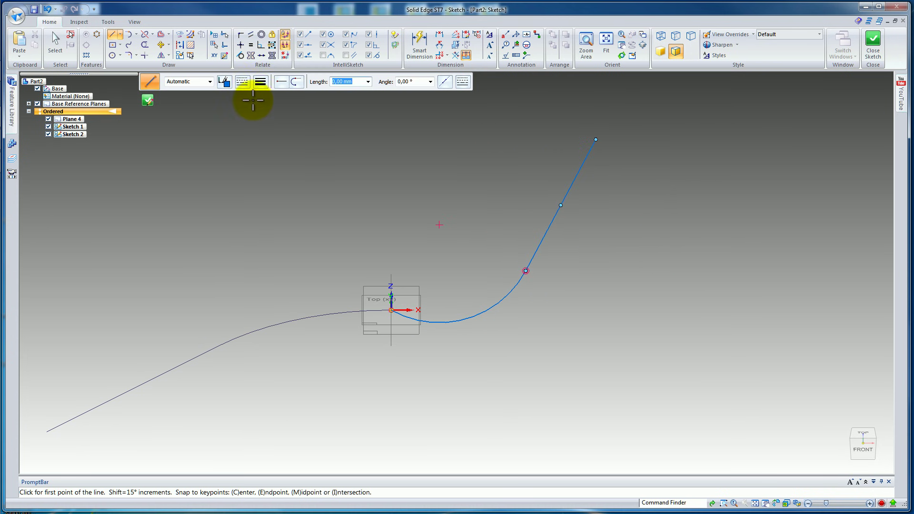
left_click(241, 55)
left_click(447, 325)
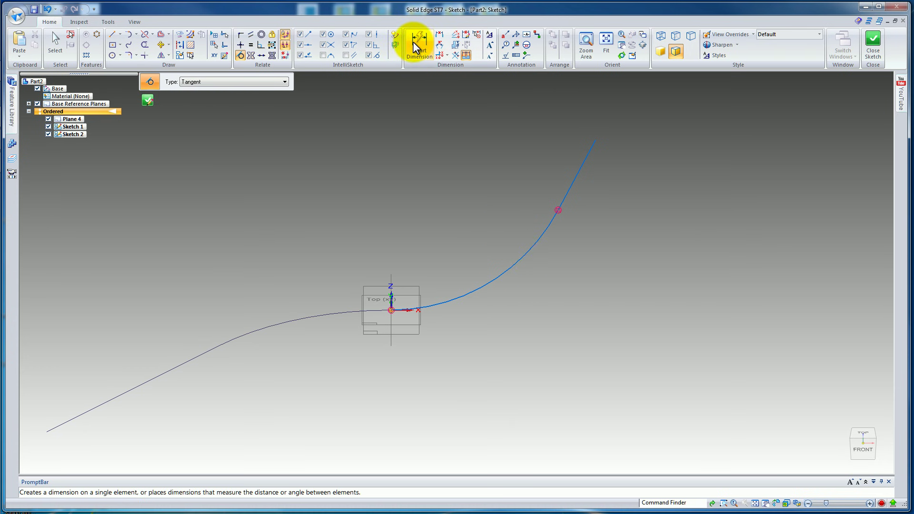
- Add a two-point angular dimension of 45° across the new arc, measured about its center
left_click(439, 44)
left_click(289, 83)
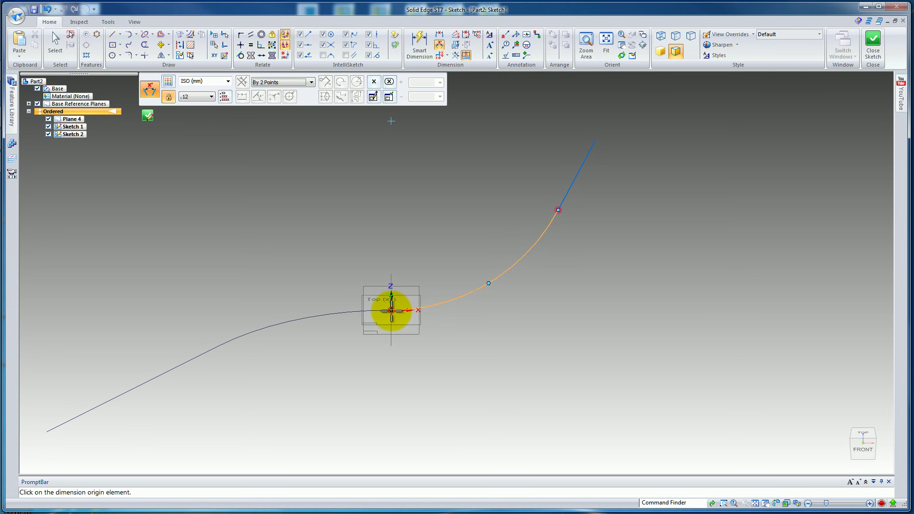
left_click(558, 210)
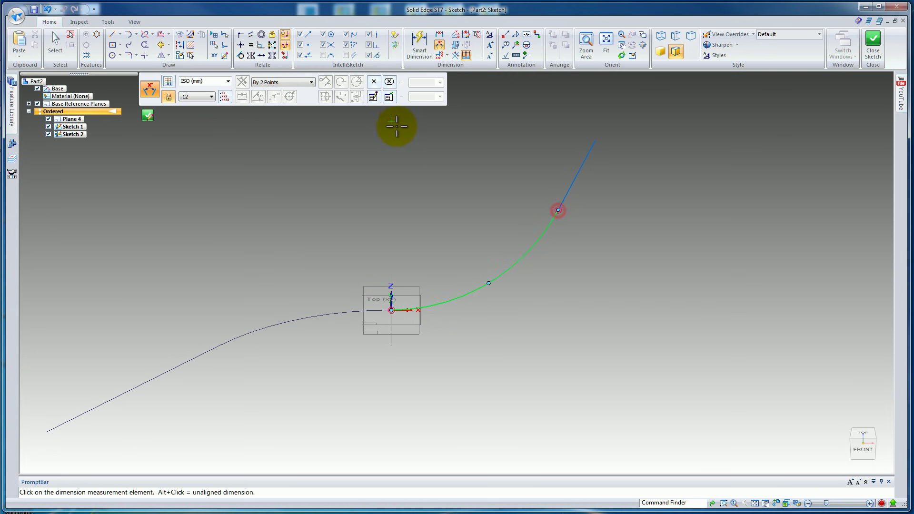
left_click(393, 121)
left_click(447, 237)
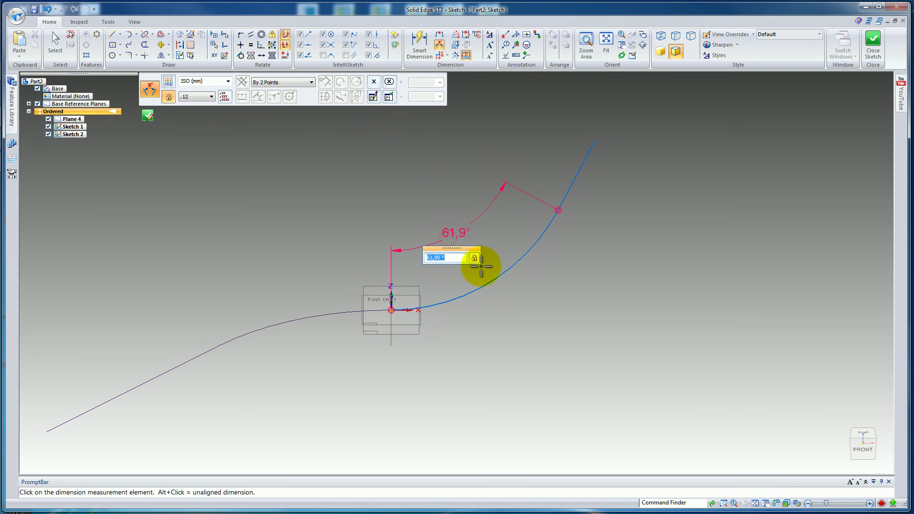
type("45")
key("Return")
- Dimension the straight line's length as 1000 mm
scroll(476, 274, "down", 2)
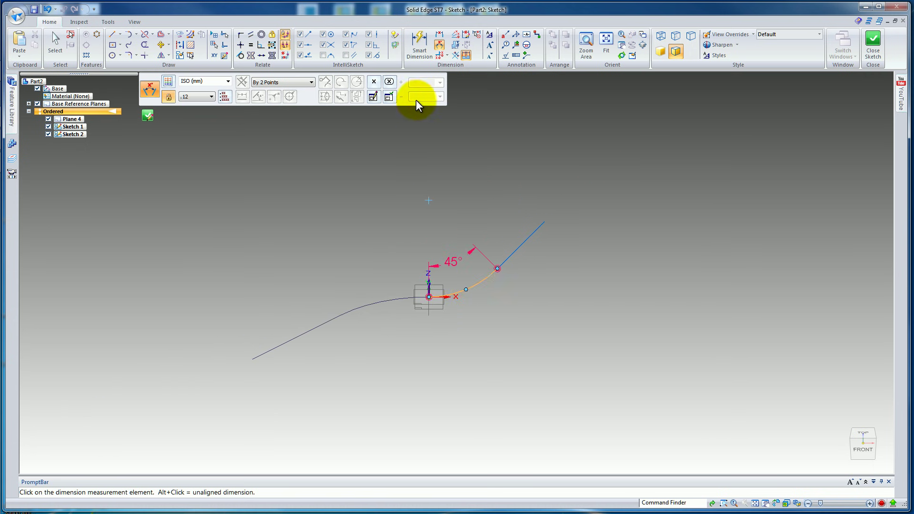
left_click(419, 54)
left_click(532, 237)
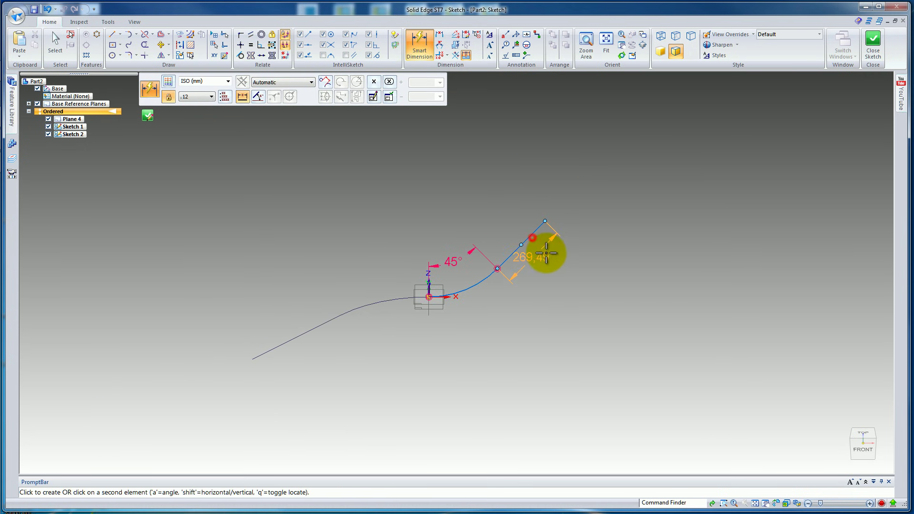
left_click(547, 253)
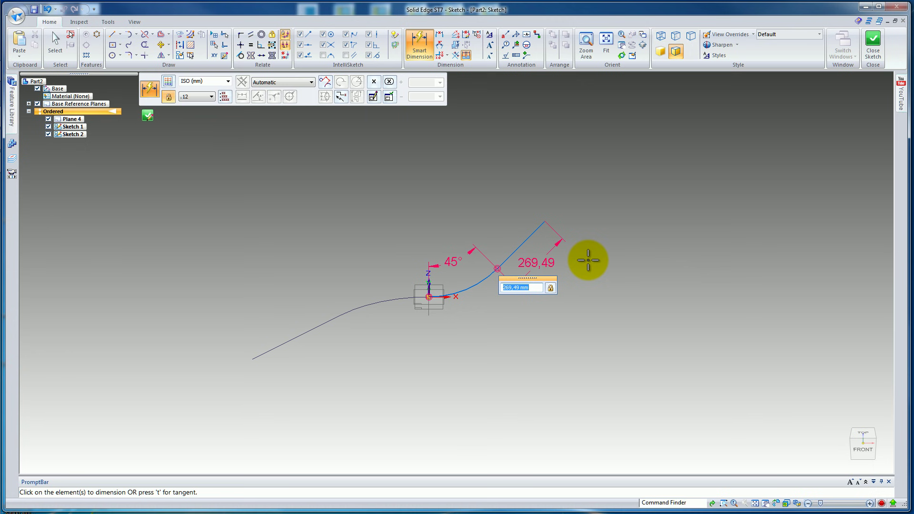
type("1000")
key("Return")
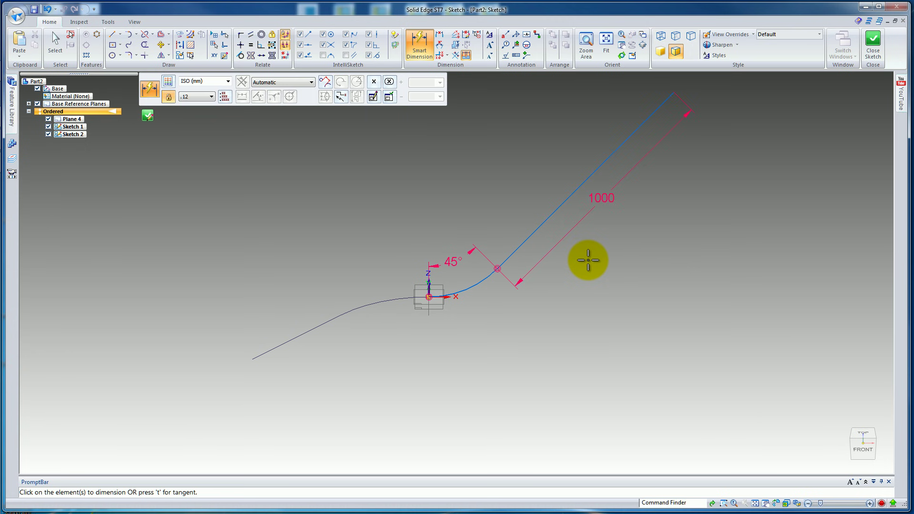
- Dimension the arc's radius as 500 mm, and close and finish the sketch on the angled plane
left_click(484, 280)
left_click(483, 308)
type("500")
key("Return")
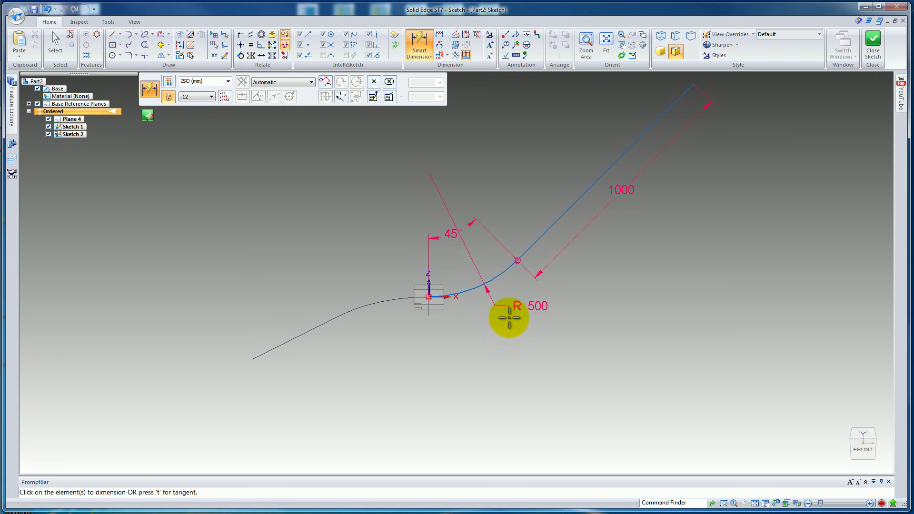
left_click(875, 50)
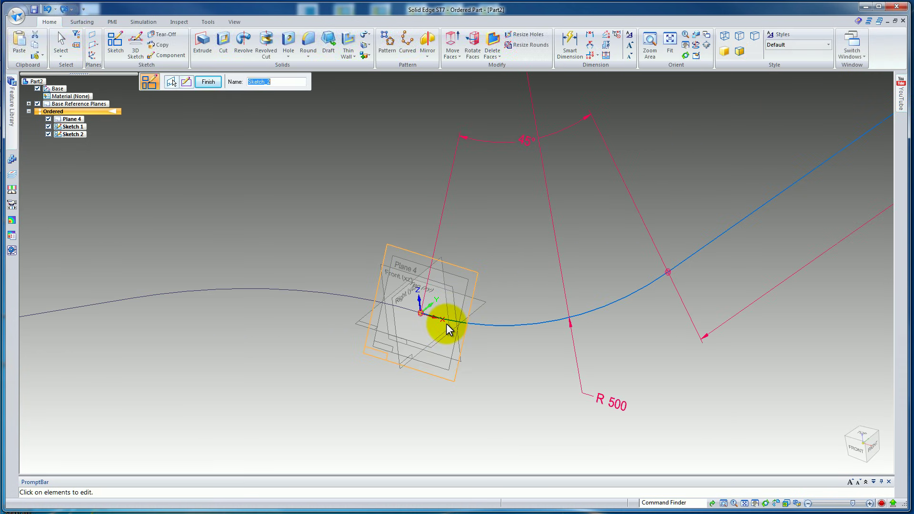
left_click(208, 82)
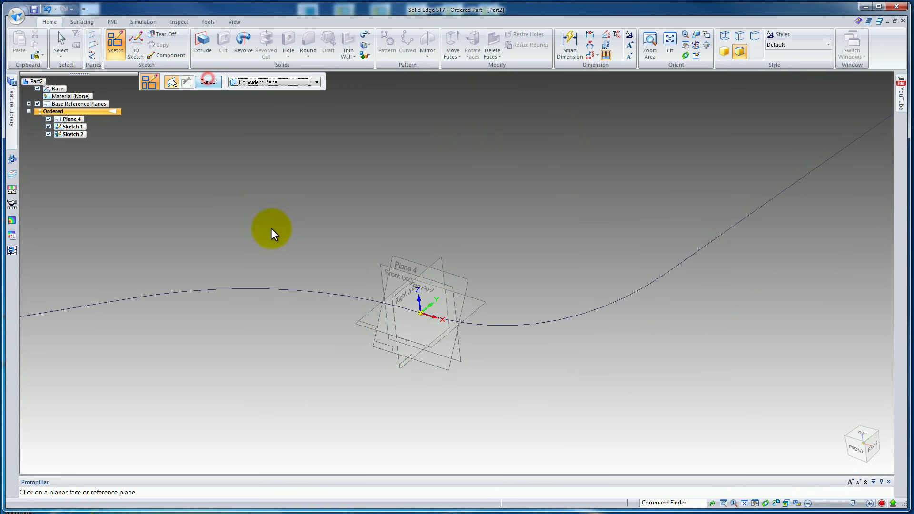
- Start another sketch on Plane 4 and draw a line about 537 mm long from the upper end of the path's straight line
mouse_move(455, 295)
middle_mouse_down()
mouse_move(353, 262)
mouse_move(366, 333)
mouse_move(518, 271)
mouse_move(626, 308)
mouse_move(638, 330)
mouse_move(590, 316)
mouse_move(500, 319)
mouse_move(428, 328)
mouse_move(434, 353)
middle_mouse_up()
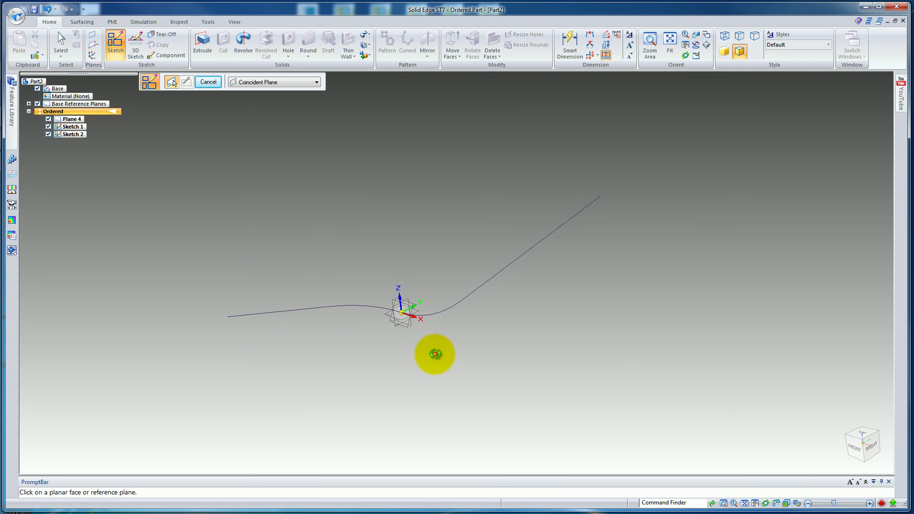
middle_click_drag(508, 205, 479, 205, "shift")
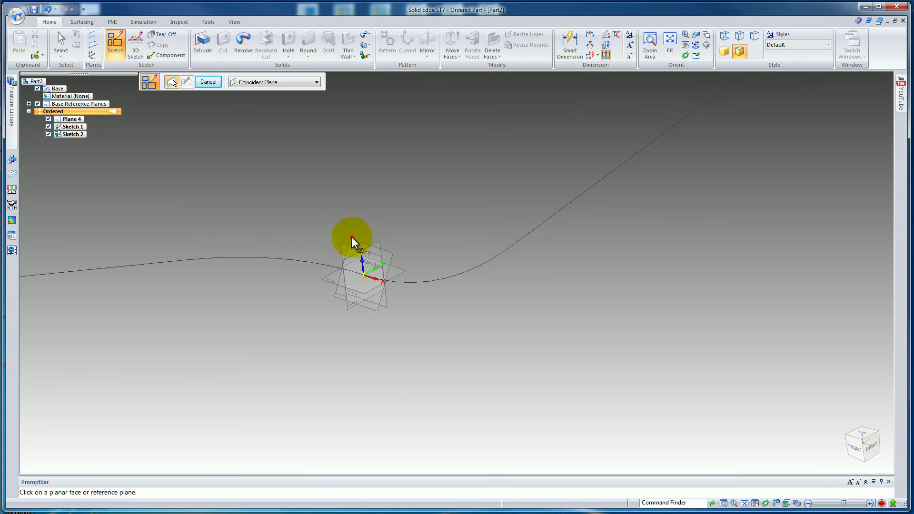
left_click(351, 237)
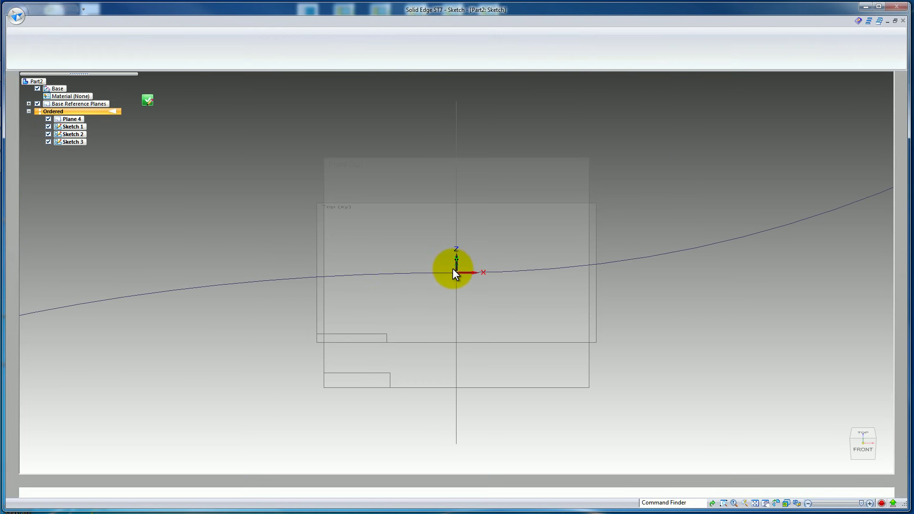
mouse_move(454, 269)
middle_mouse_down("shift")
mouse_move(617, 261)
mouse_move(435, 378)
mouse_move(653, 204)
mouse_move(546, 313)
middle_mouse_up("shift")
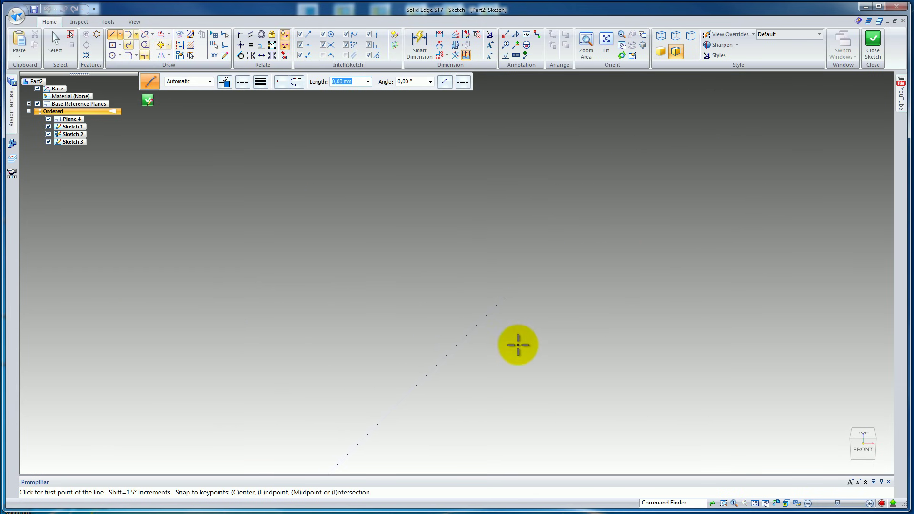
left_click(503, 298)
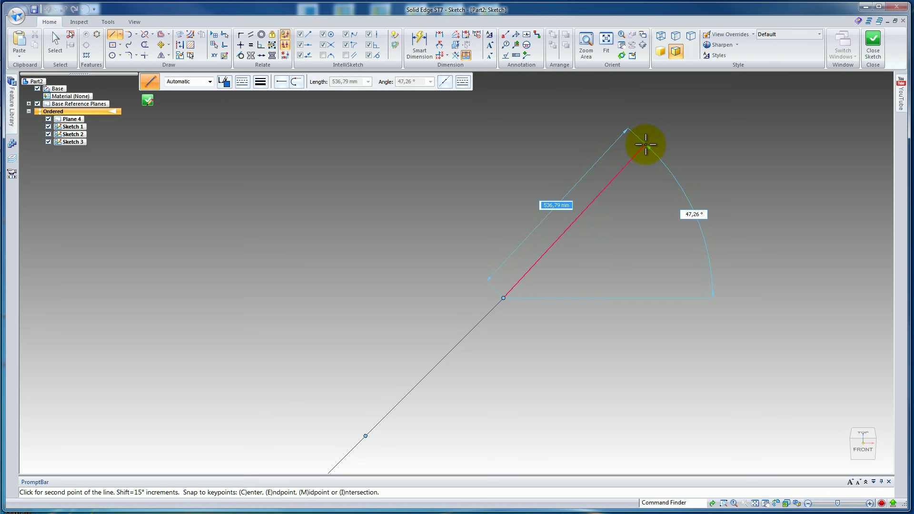
left_click(630, 149)
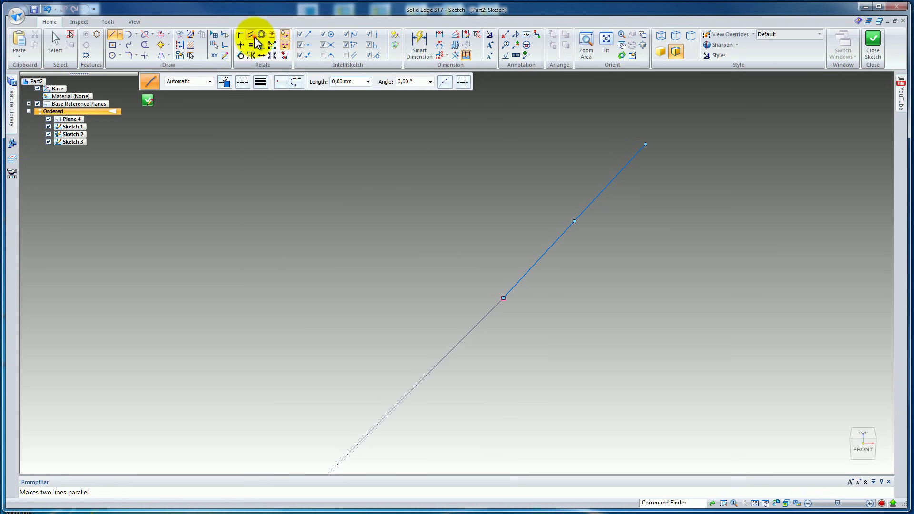
- Make the new line parallel to the existing straight line of the path
left_click(250, 34)
left_click(485, 318)
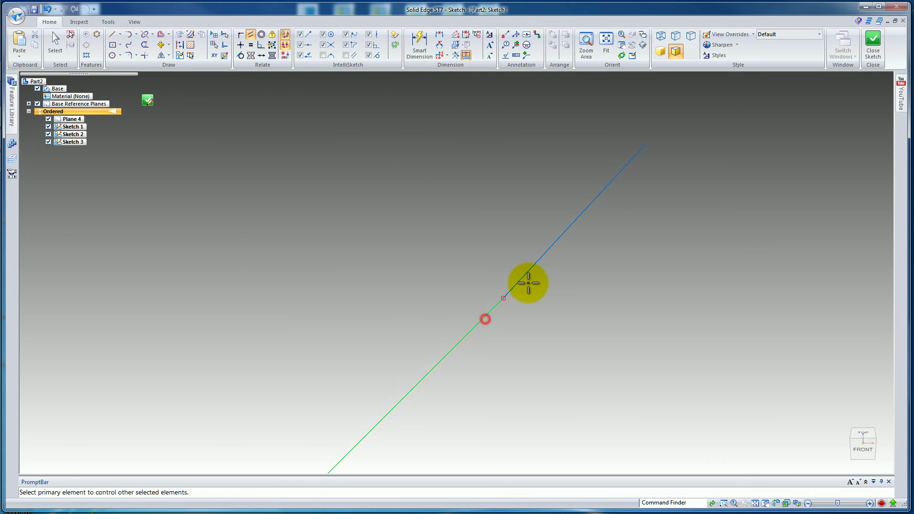
left_click(527, 273)
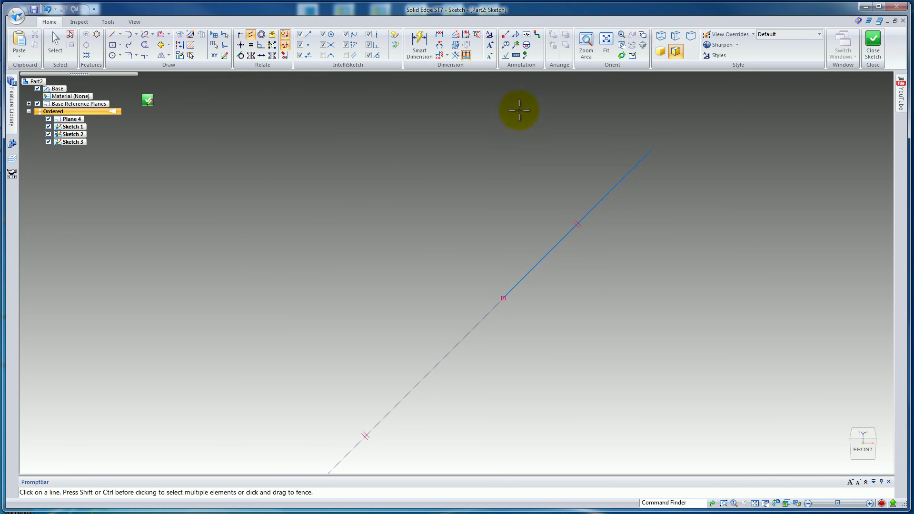
- Dimension the new line's length as 750 mm, and close and finish the sketch
left_click(418, 42)
left_click(617, 187)
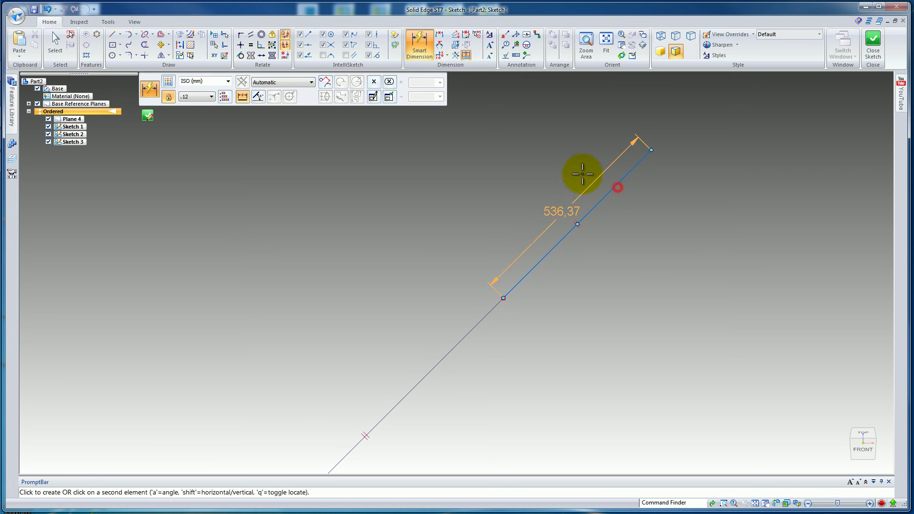
left_click(589, 177)
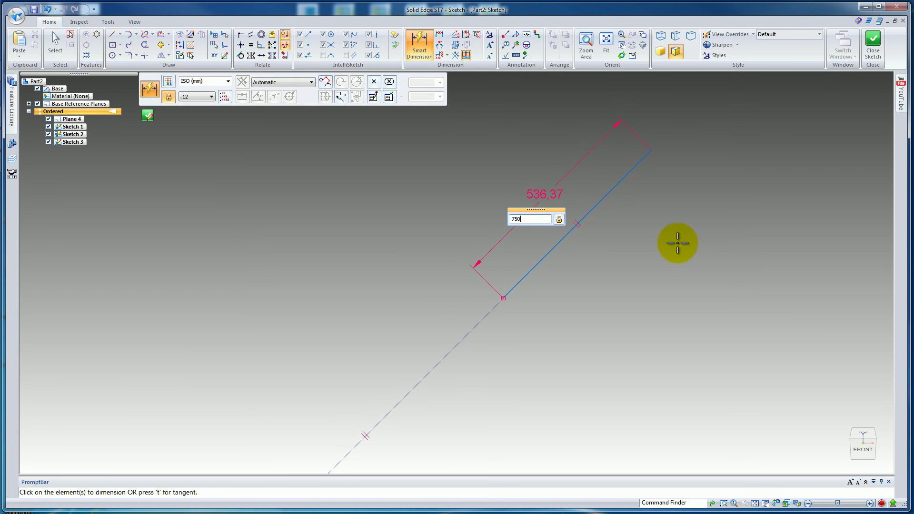
left_click(873, 42)
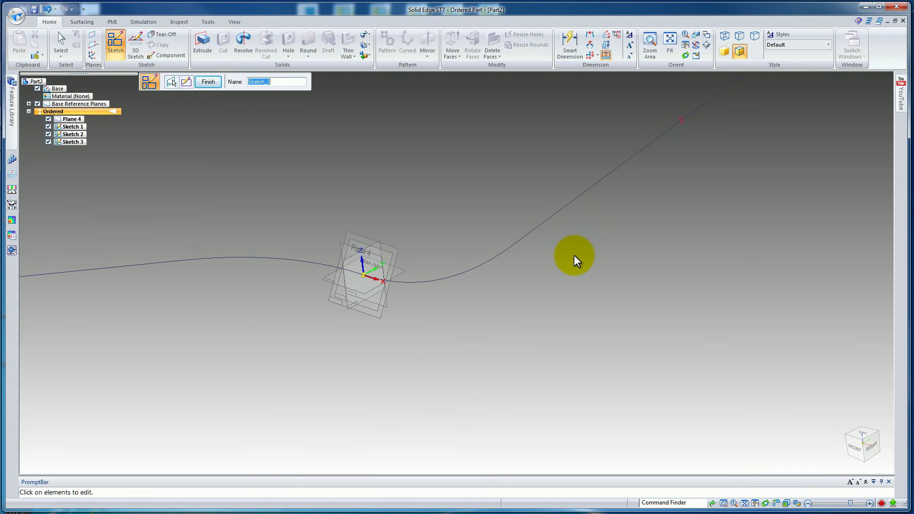
left_click(221, 82)
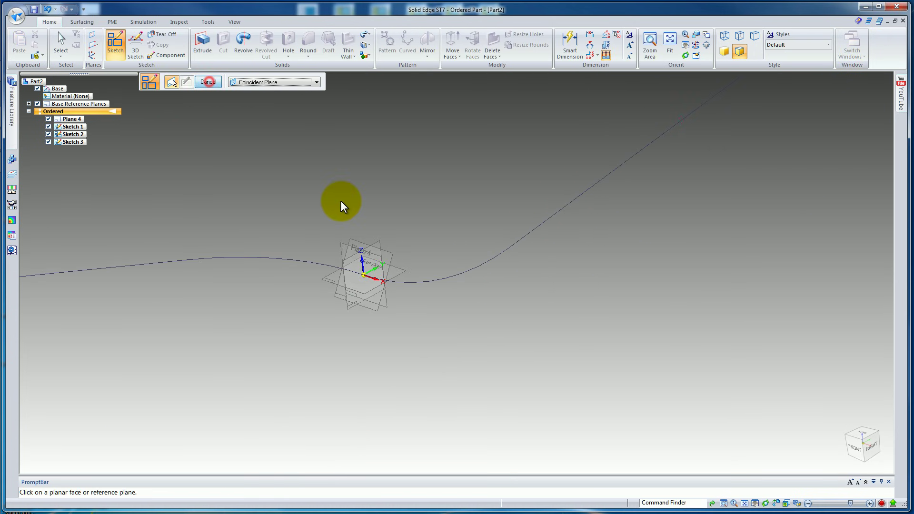
scroll(547, 295, "down", 3)
middle_click_drag(547, 289, 515, 271)
middle_click_drag(507, 287, 472, 263)
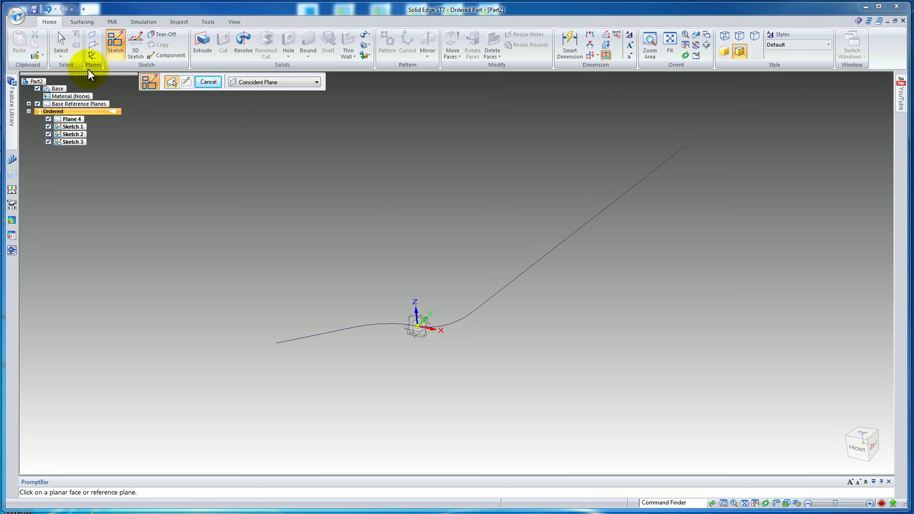
- Save the part under the file name hornantuutti
left_click(35, 10)
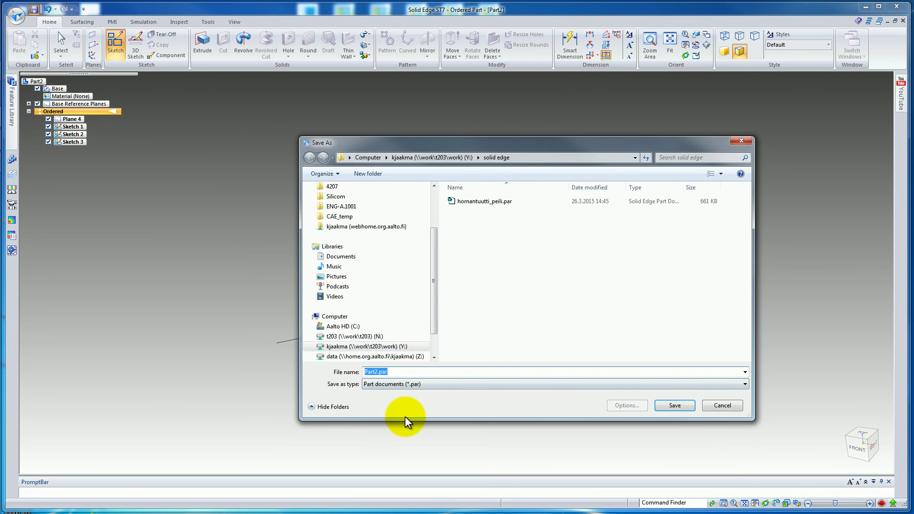
key("BackSpace")
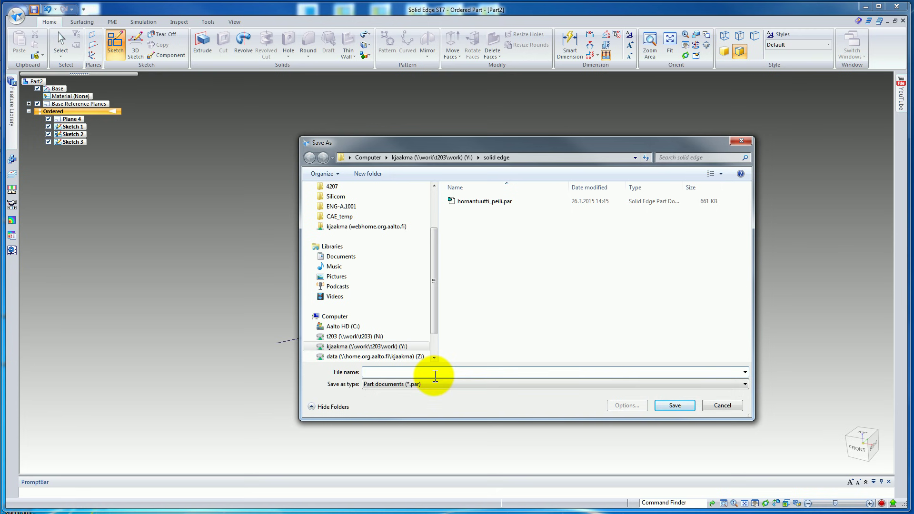
type("hornantuutt")
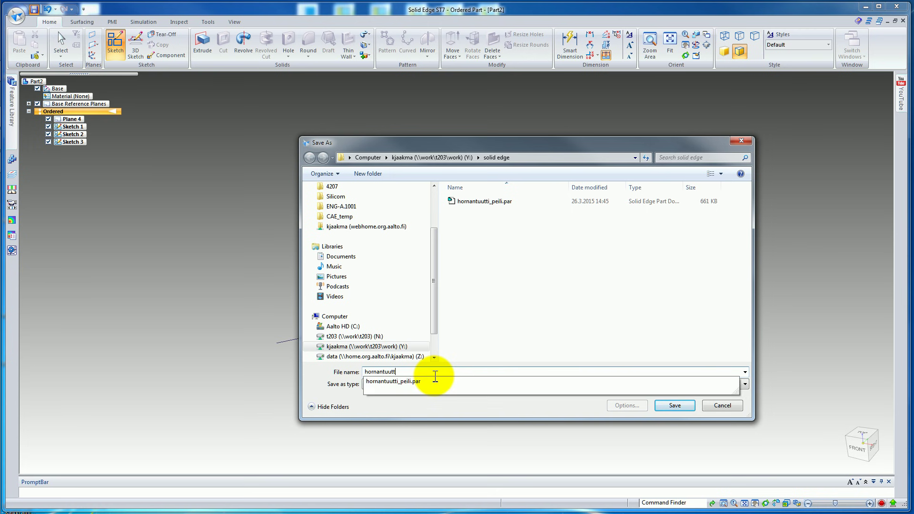
type("i")
key("Return")
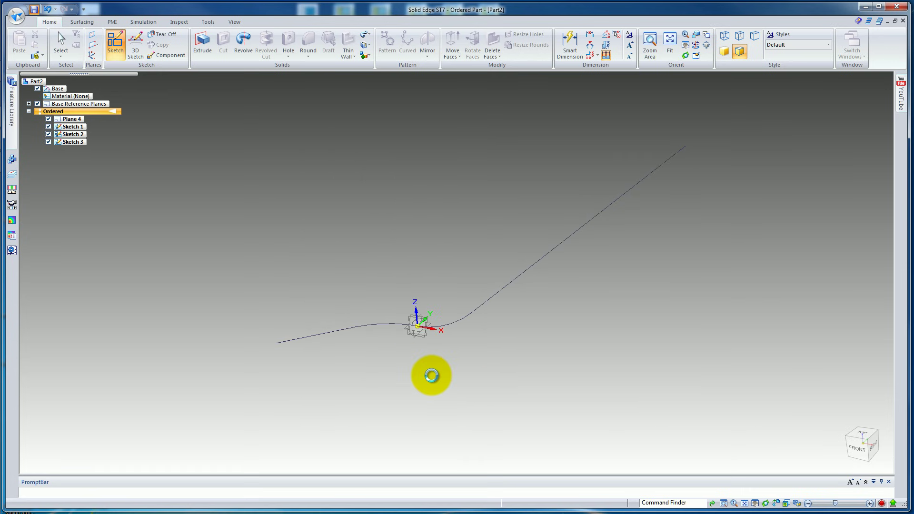
- Create a reference plane normal to the path's upper straight line at its free end
middle_click_drag(552, 218, 811, 252)
middle_click_drag(505, 322, 538, 313)
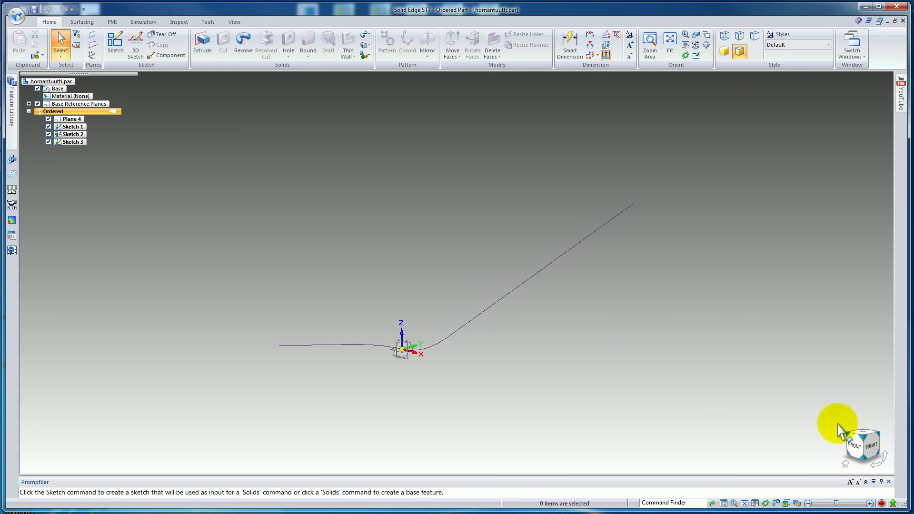
left_click_drag(852, 440, 796, 438)
left_click(855, 443)
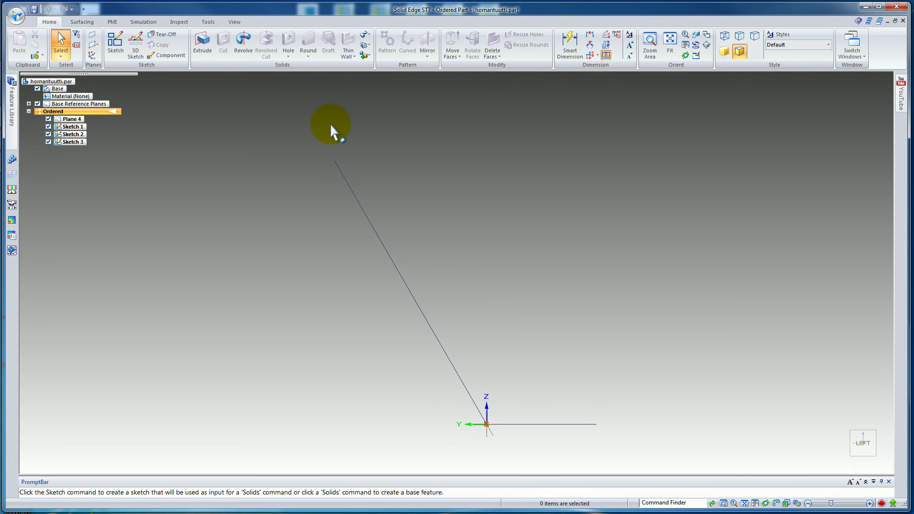
middle_click_drag(452, 218, 503, 303)
left_click(95, 44)
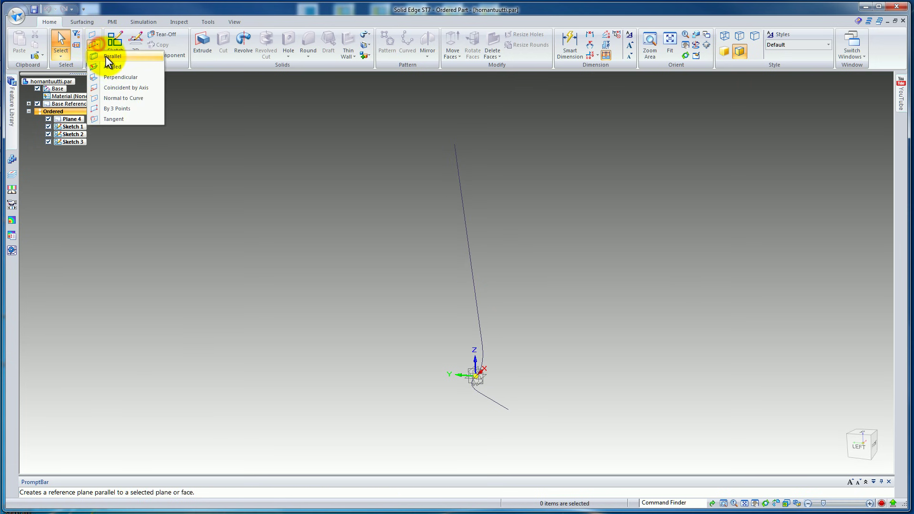
left_click(147, 97)
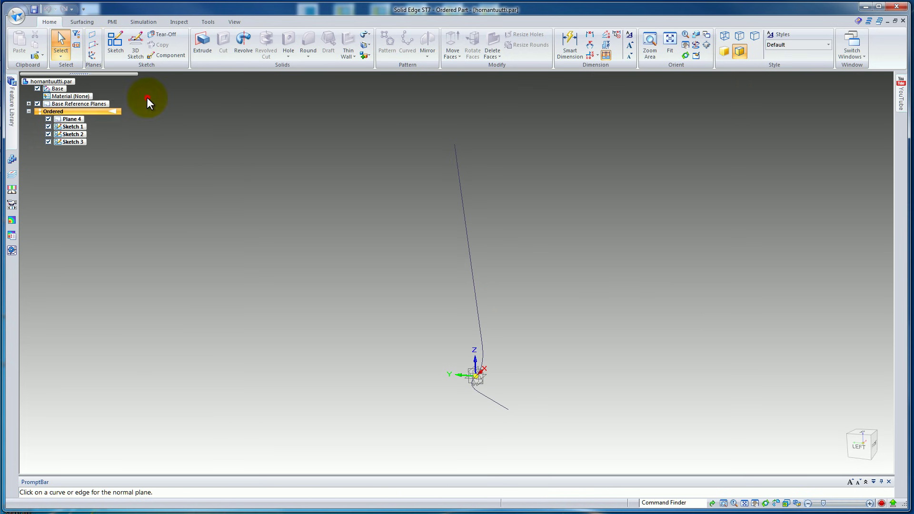
left_click(453, 144)
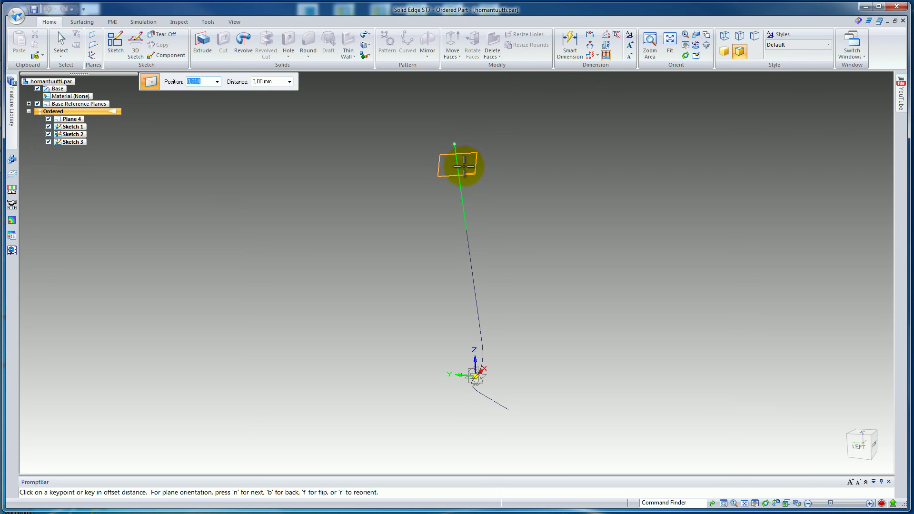
left_click(452, 115)
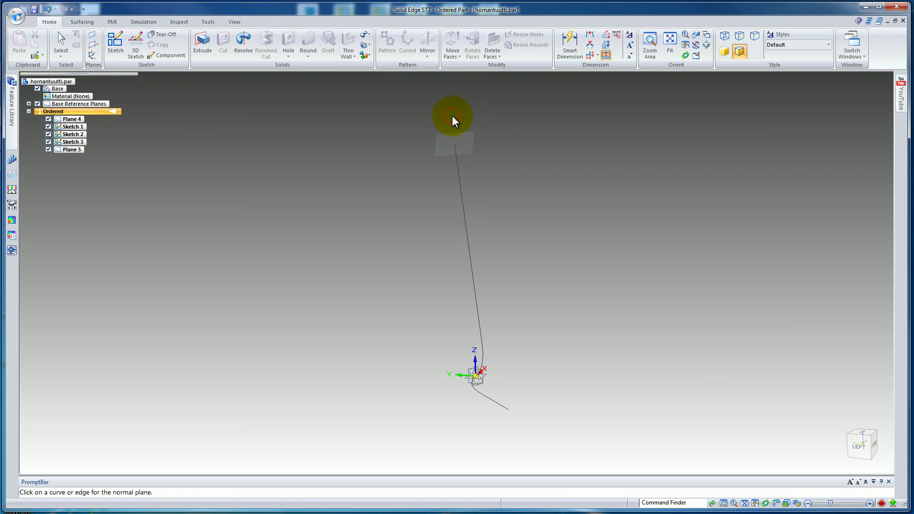
- Create a reference plane perpendicular to Plane 4, using the plane at the path's upper end as its base
left_click(96, 45)
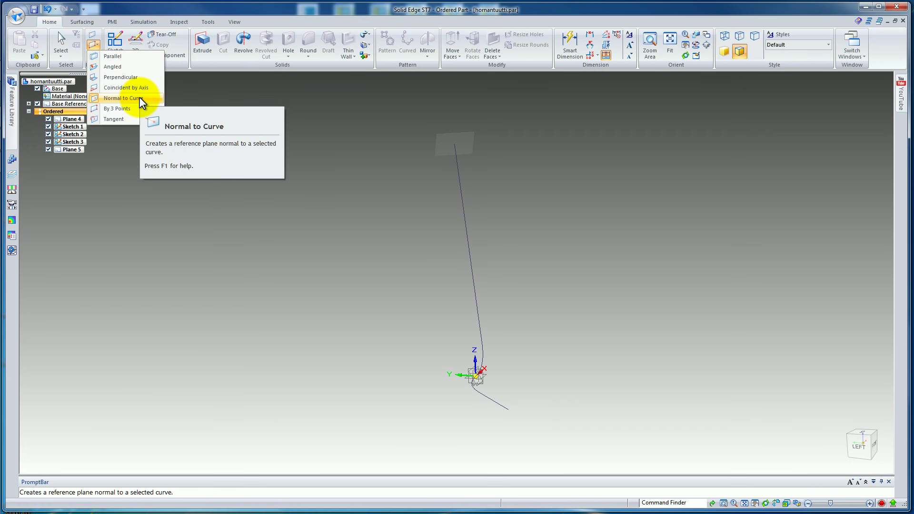
left_click(129, 76)
scroll(464, 392, "up", 4)
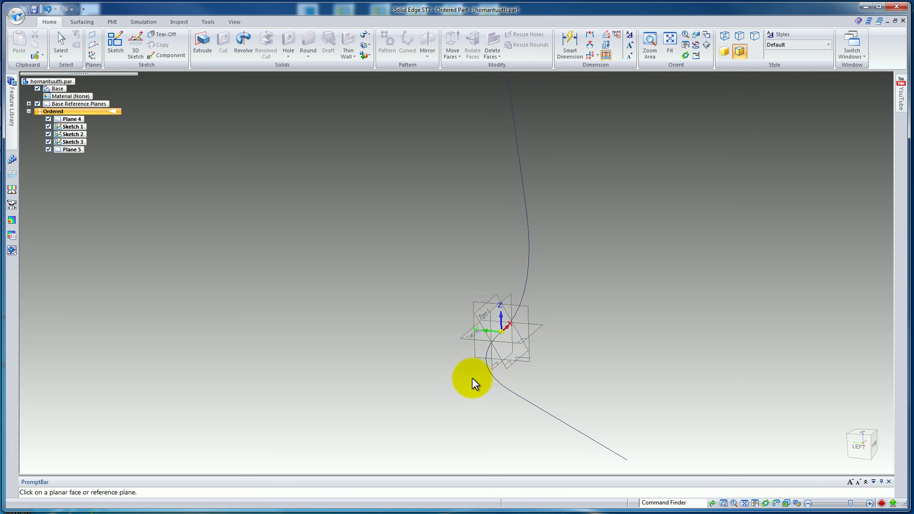
left_click(478, 317)
scroll(508, 374, "down", 2)
scroll(509, 373, "down", 1)
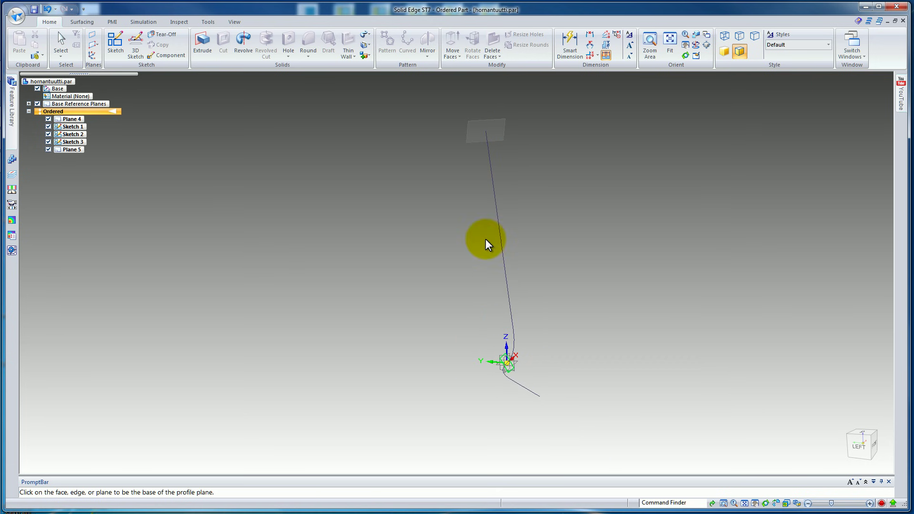
left_click(470, 133)
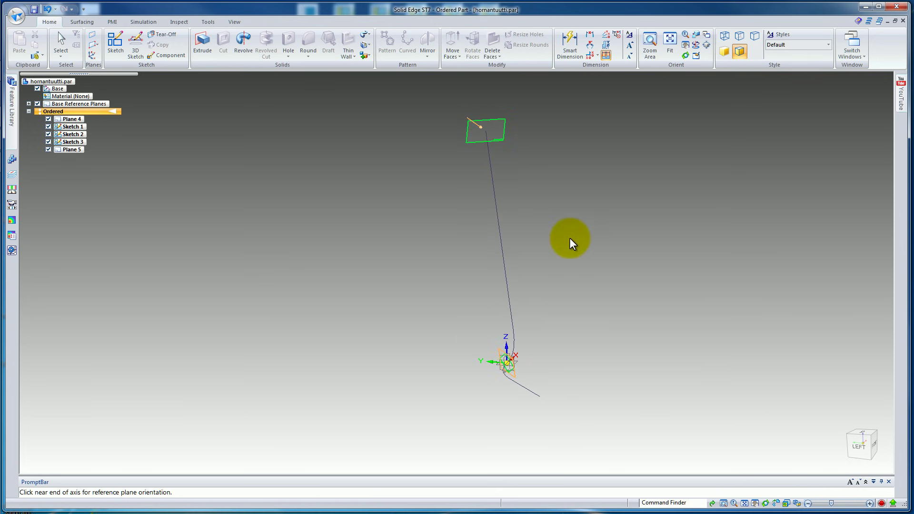
left_click(569, 237)
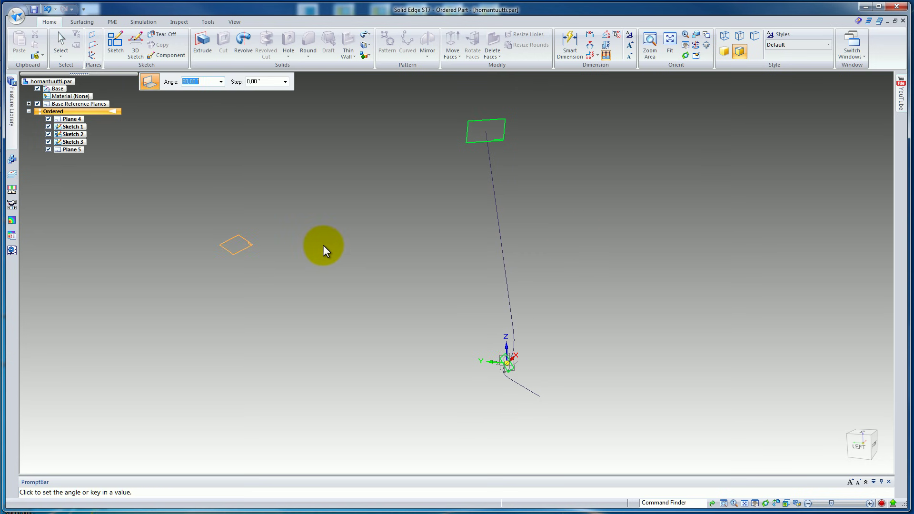
left_click(332, 272)
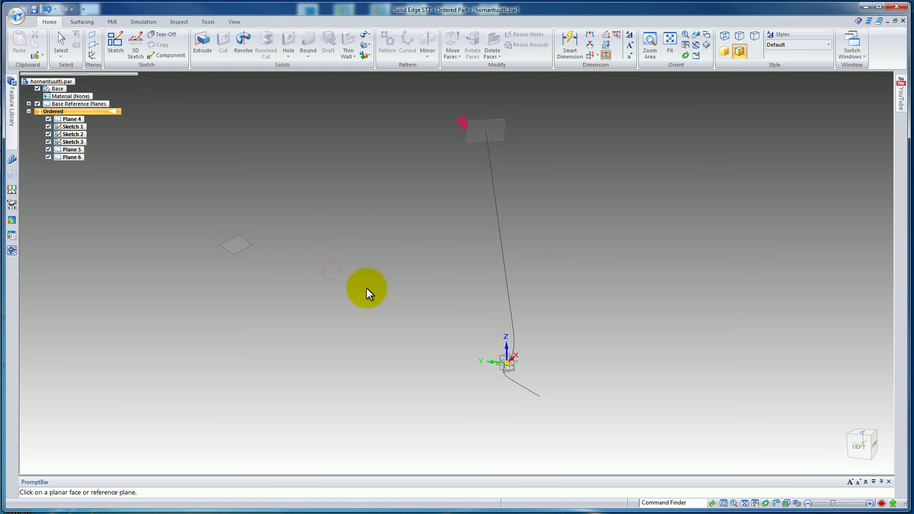
scroll(378, 290, "down", 2)
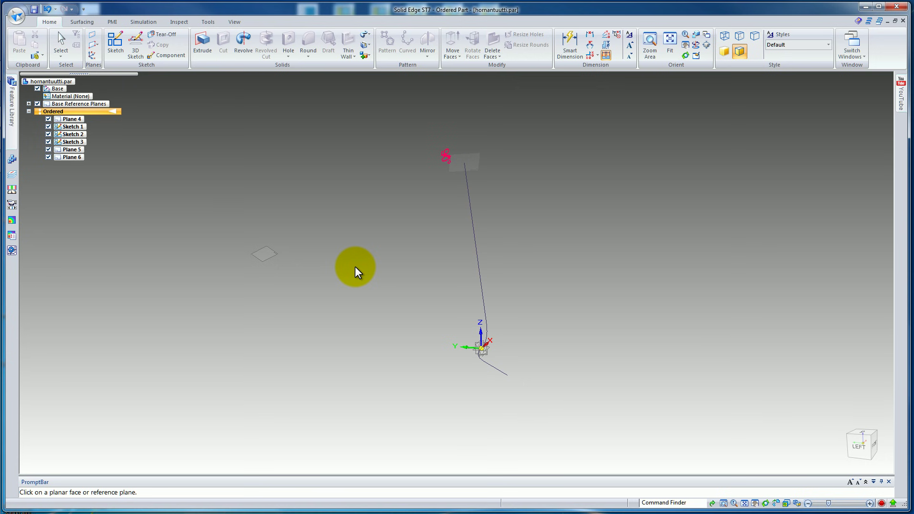
left_click(62, 40)
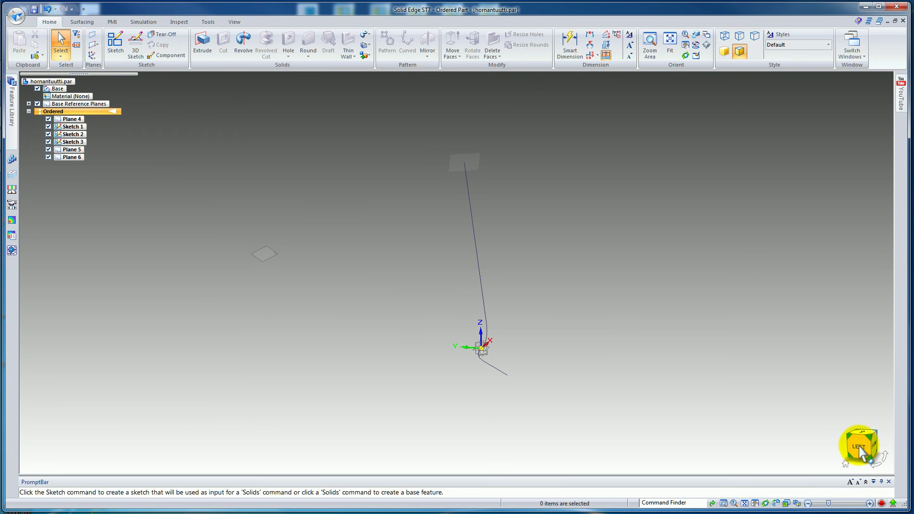
- Start a sketch on the new perpendicular plane and draw a rectangle about 305 by 330 mm centred on the path's free end
mouse_move(524, 324)
middle_mouse_down()
mouse_move(484, 269)
mouse_move(497, 286)
middle_mouse_up()
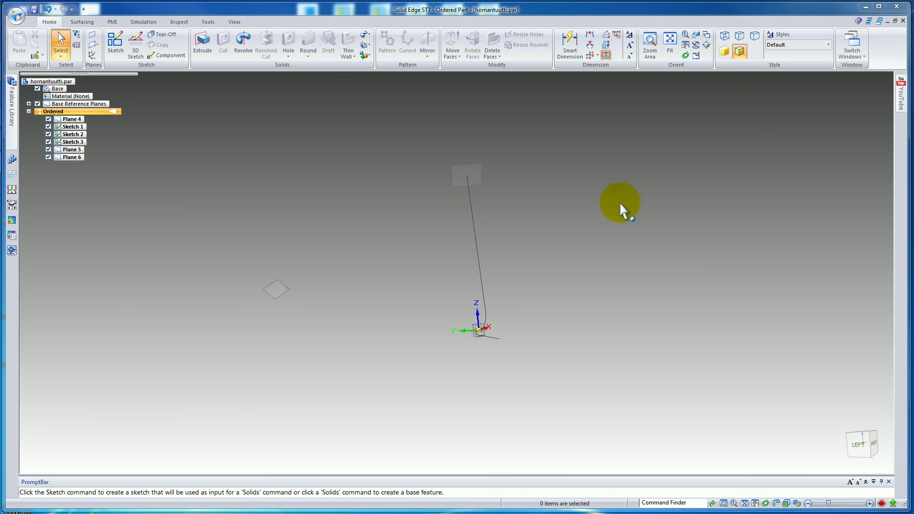
left_click(133, 11)
left_click(116, 41)
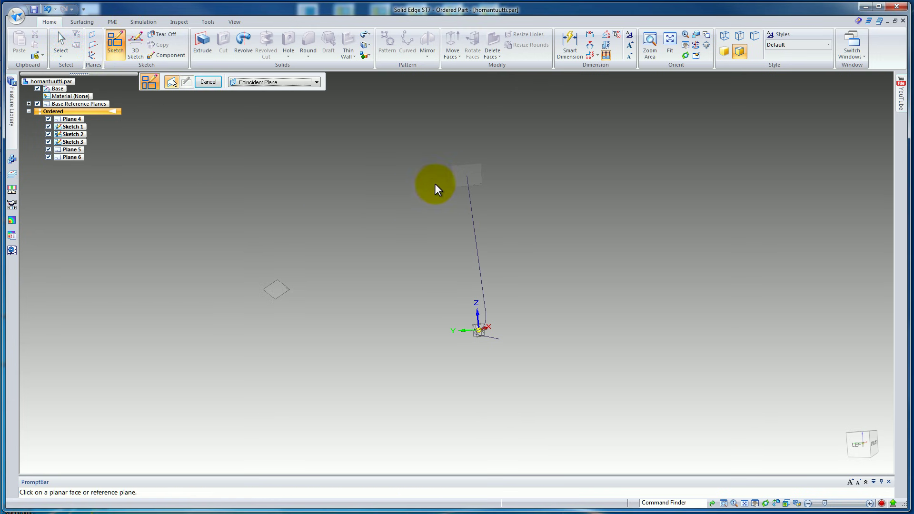
left_click(285, 287)
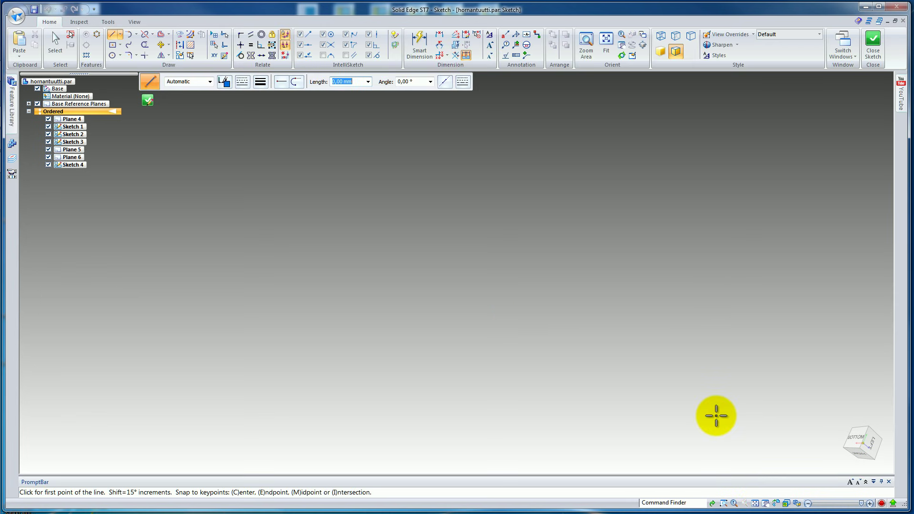
left_click(756, 504)
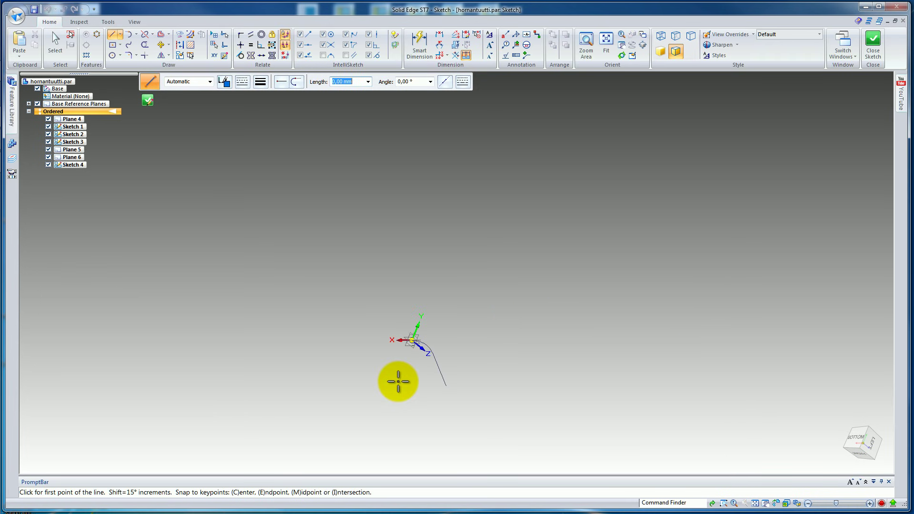
middle_click_drag(398, 292, 473, 351)
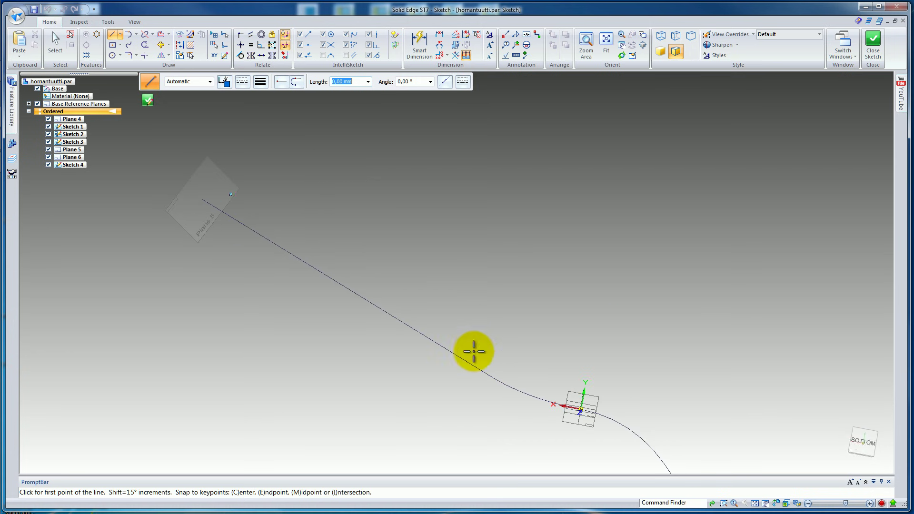
middle_click_drag(810, 435, 657, 408)
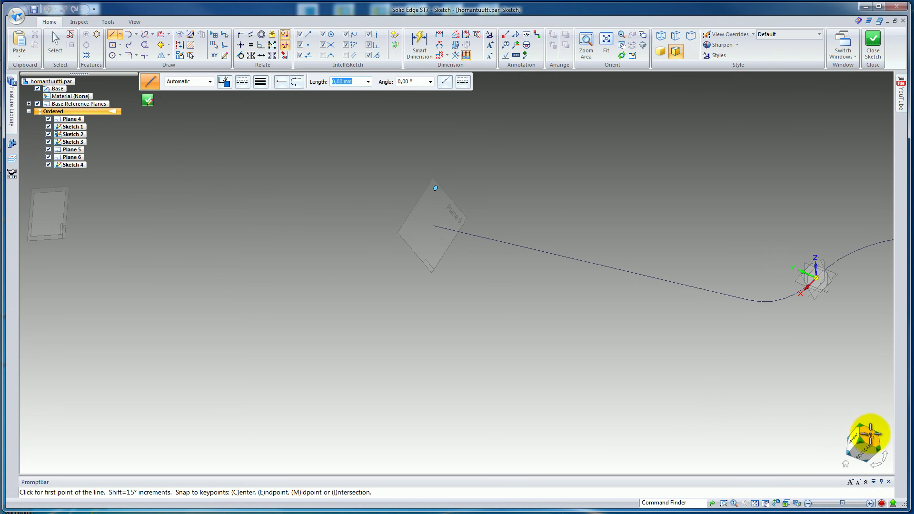
left_click(869, 434)
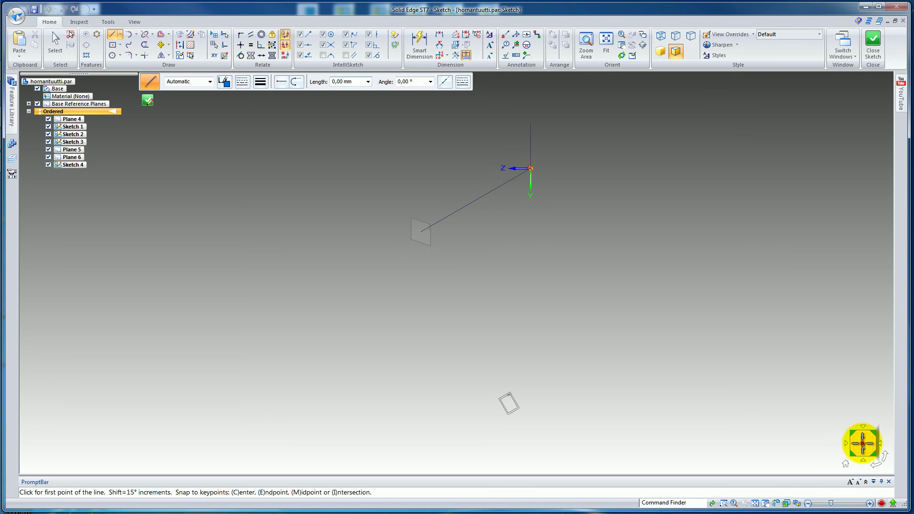
mouse_move(421, 231)
middle_mouse_down()
mouse_move(414, 219)
mouse_move(439, 181)
mouse_move(445, 227)
middle_mouse_up()
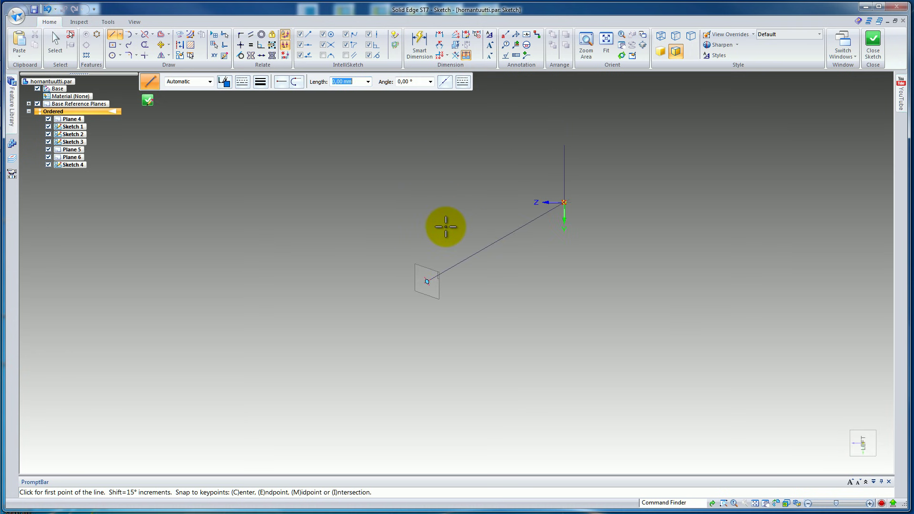
scroll(433, 273, "up", 4)
mouse_move(578, 174)
middle_mouse_down()
mouse_move(551, 173)
mouse_move(529, 200)
mouse_move(551, 258)
mouse_move(566, 272)
mouse_move(638, 281)
mouse_move(709, 216)
mouse_move(673, 192)
middle_mouse_up()
left_click(113, 45)
left_click(548, 230)
left_click(512, 195)
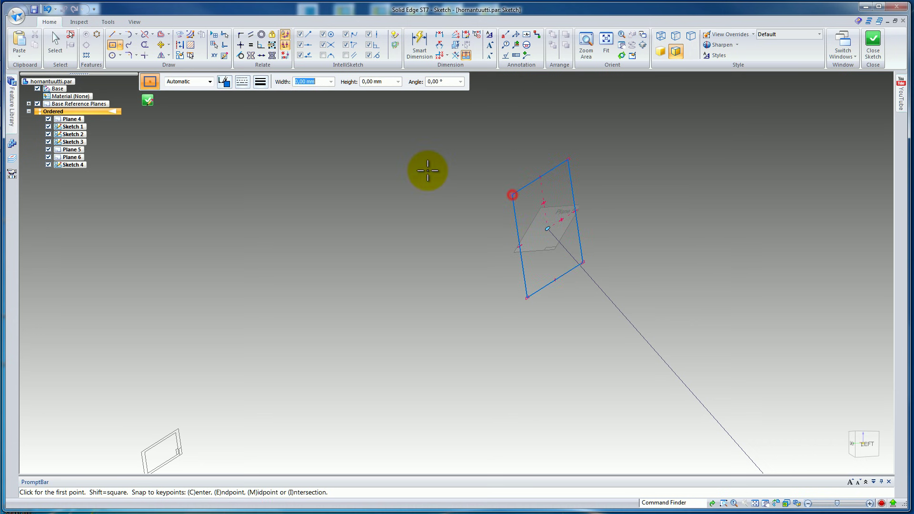
- Dimension one long side and one short side of the rectangle
left_click(422, 46)
left_click(517, 230)
left_click(488, 241)
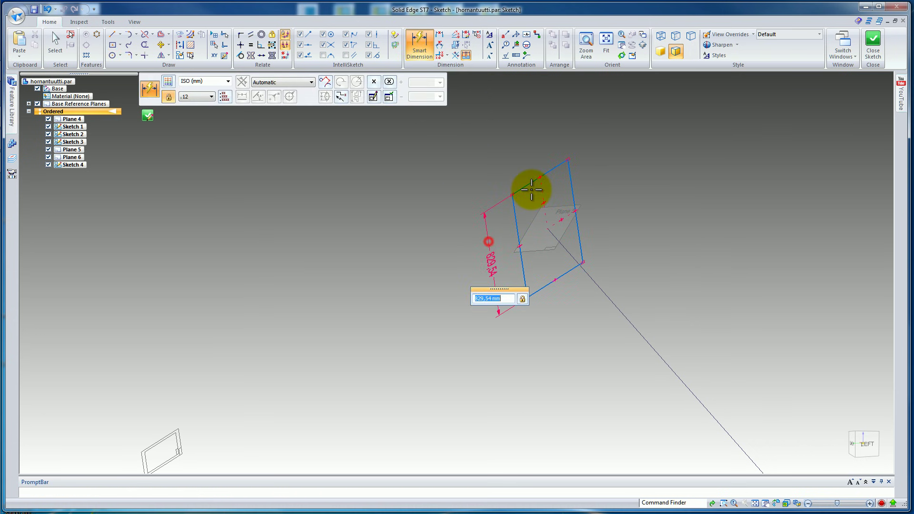
left_click(527, 185)
left_click(509, 151)
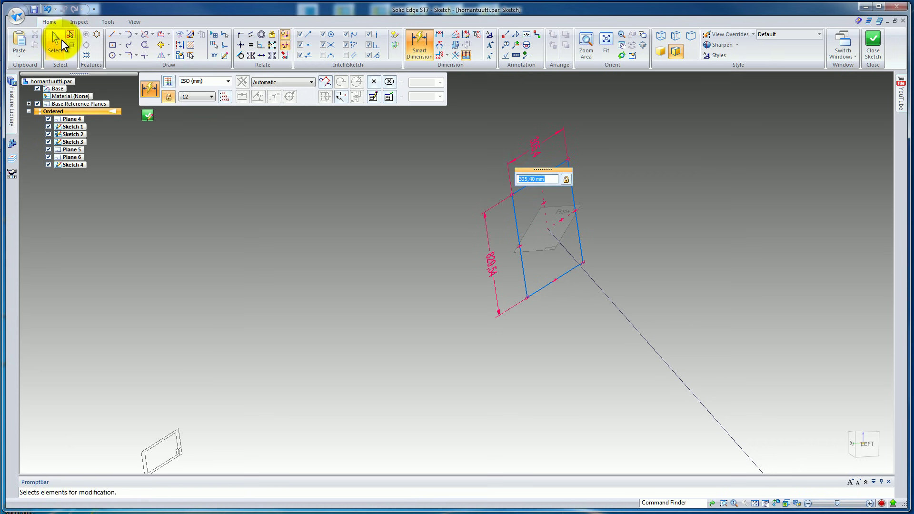
- Set the rectangle's long side to 300 mm and its short side to 200 mm
left_click(62, 41)
scroll(307, 238, "down", 3)
mouse_move(553, 333)
middle_mouse_down()
mouse_move(538, 327)
mouse_move(531, 337)
middle_mouse_up()
left_click(440, 250)
type("300")
key("Return")
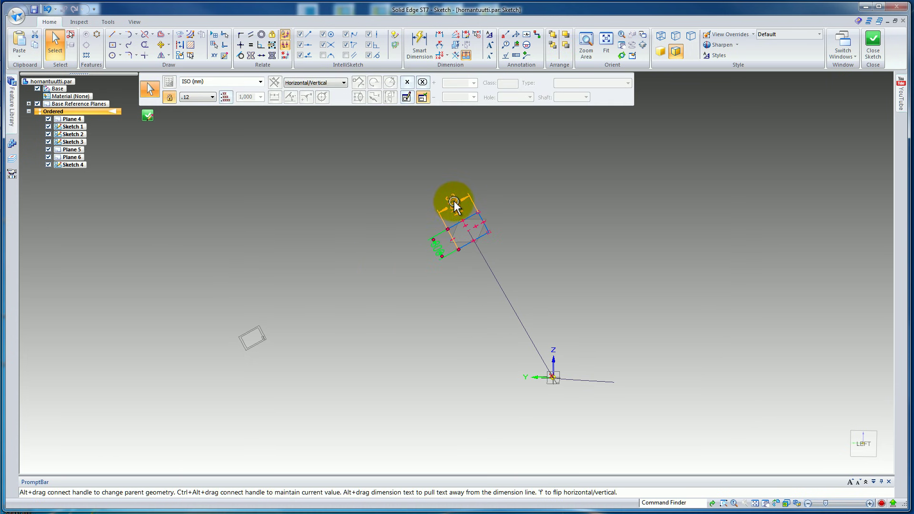
left_click(455, 205)
type("200")
key("Return")
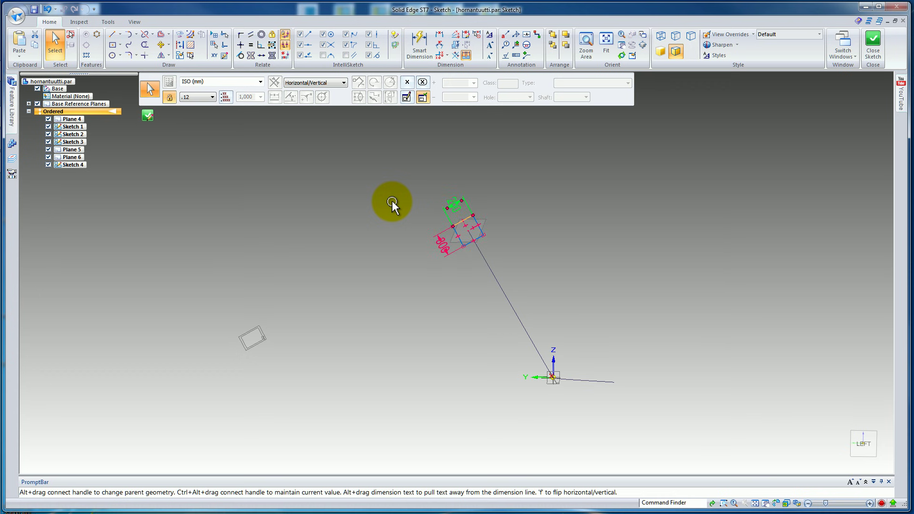
left_click(352, 207)
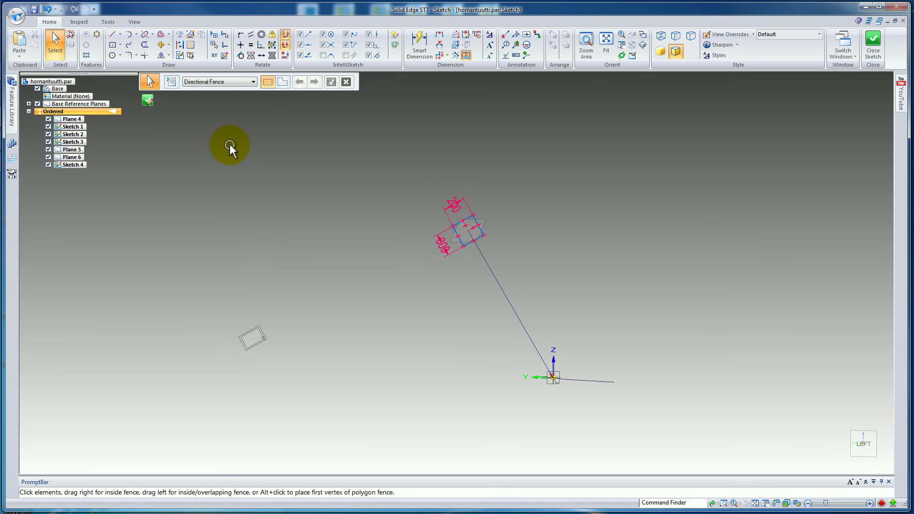
- Close and finish the rectangle sketch, and view the part from the left
left_click(873, 43)
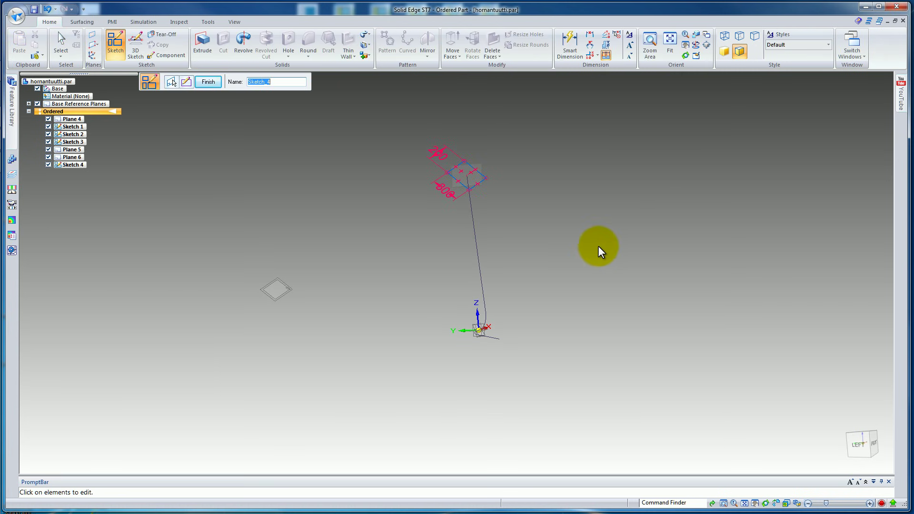
left_click(210, 83)
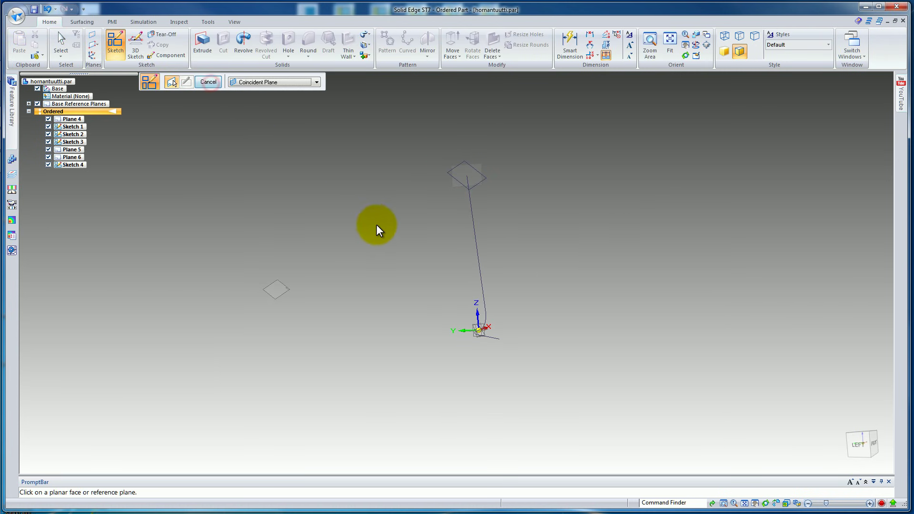
left_click(210, 83)
mouse_move(320, 239)
middle_mouse_down()
mouse_move(400, 238)
mouse_move(724, 408)
middle_mouse_up()
left_click(855, 450)
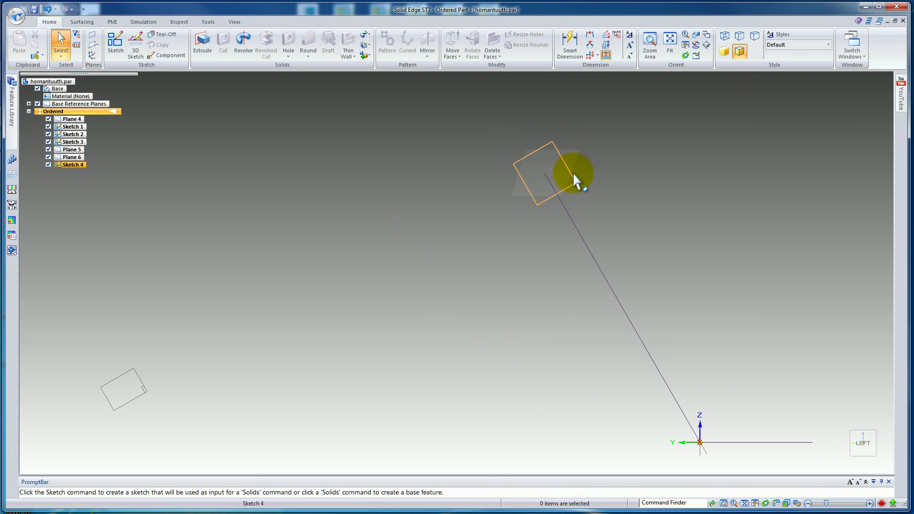
- Start a sketch on a plane normal to the path's uppermost line, placed at that line's lower end
scroll(434, 271, "down", 2)
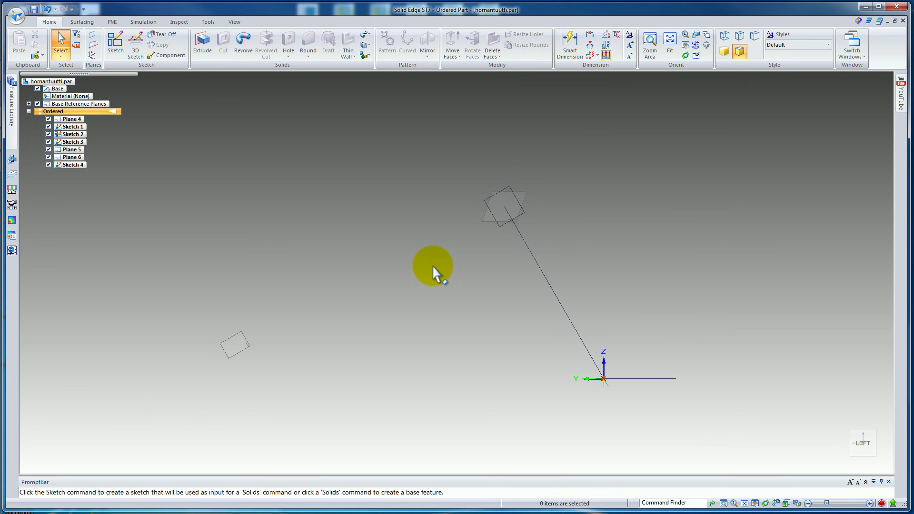
middle_click_drag(473, 284, 400, 316)
left_click(115, 43)
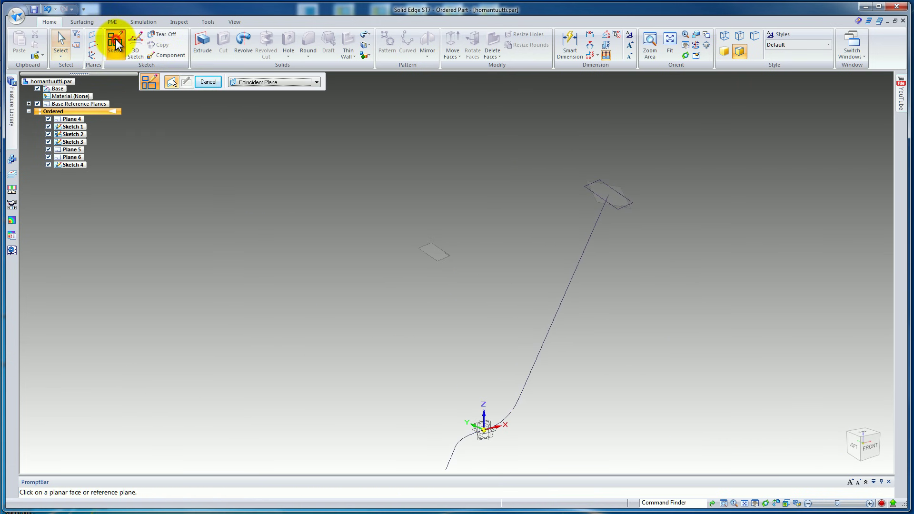
left_click(290, 81)
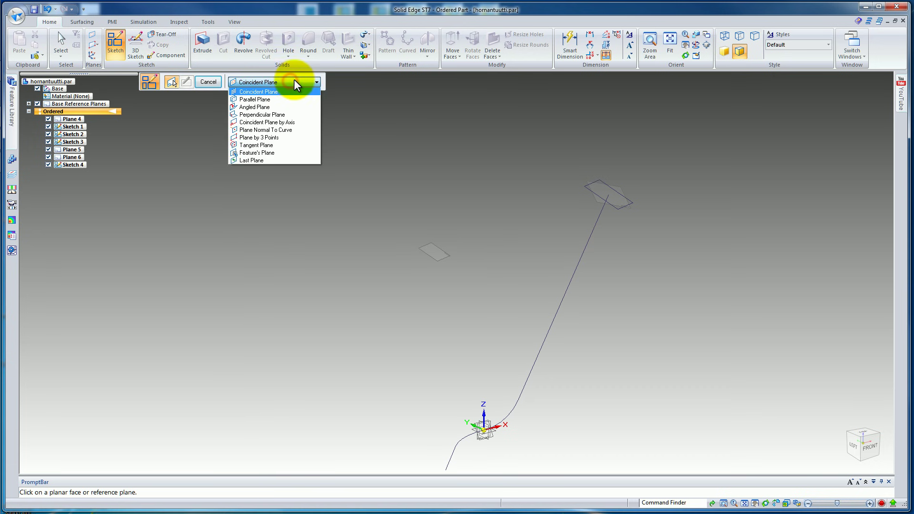
left_click(293, 129)
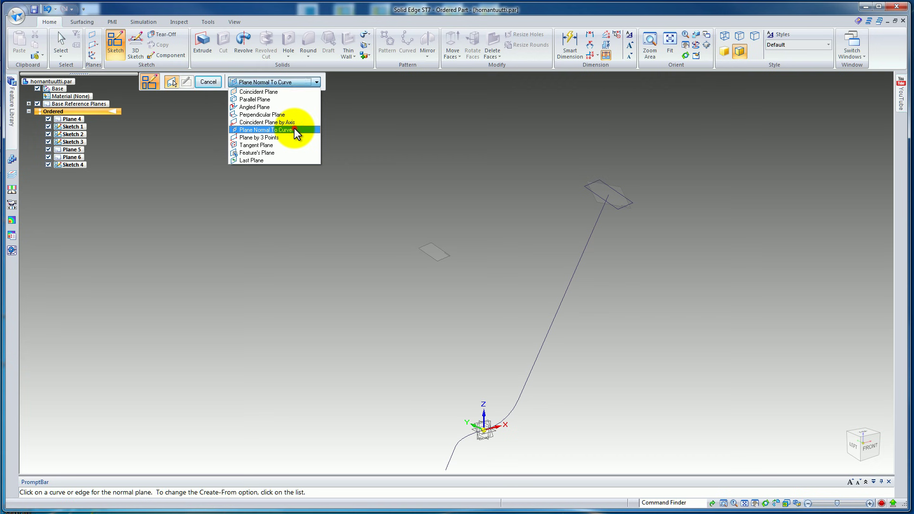
left_click(574, 278)
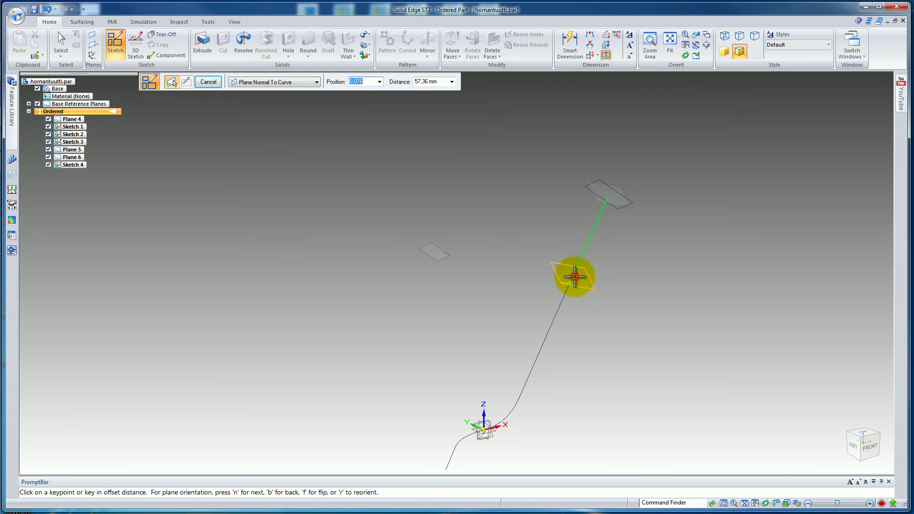
left_click(575, 293)
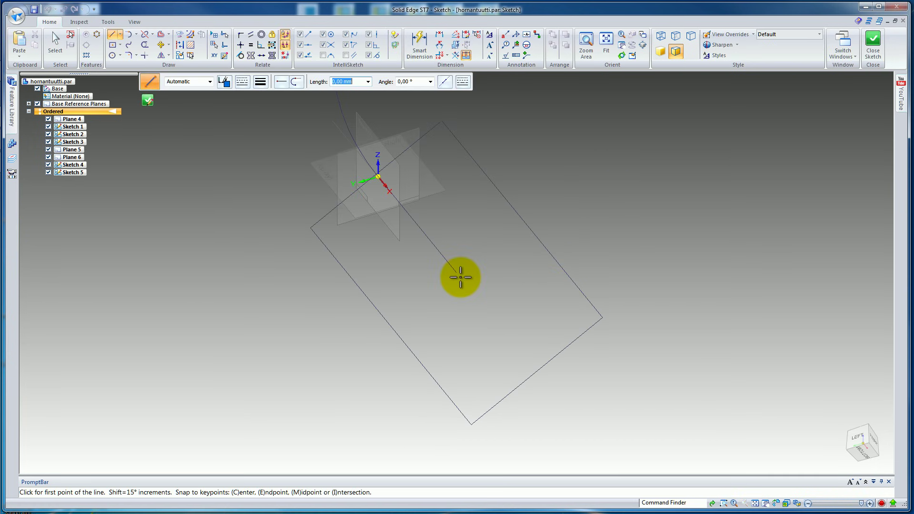
- Draw a circle centred on the path point and dimension its diameter to 150 mm
left_click(113, 55)
left_click(457, 272)
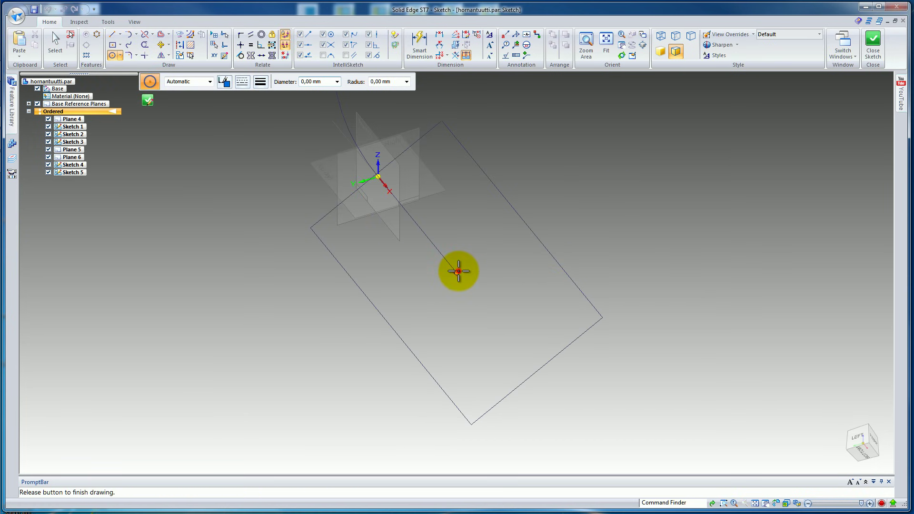
left_click(467, 241)
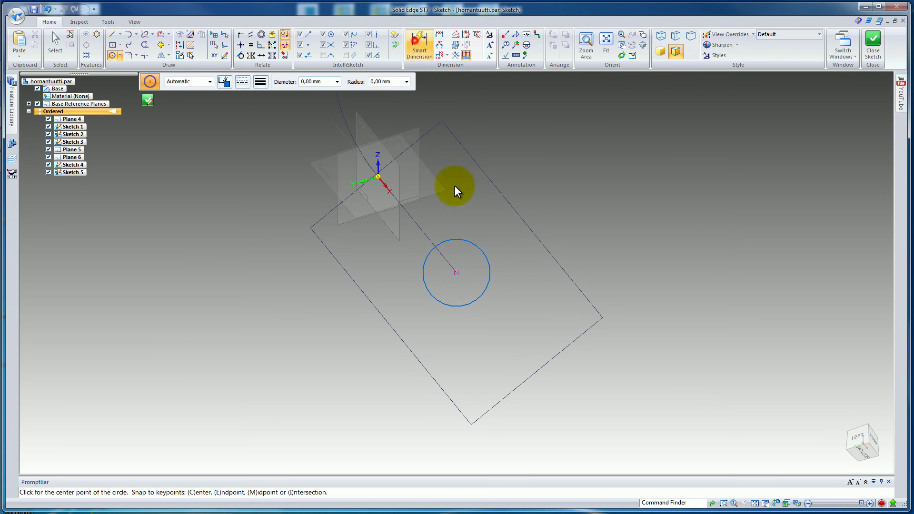
left_click(467, 240)
left_click(472, 209)
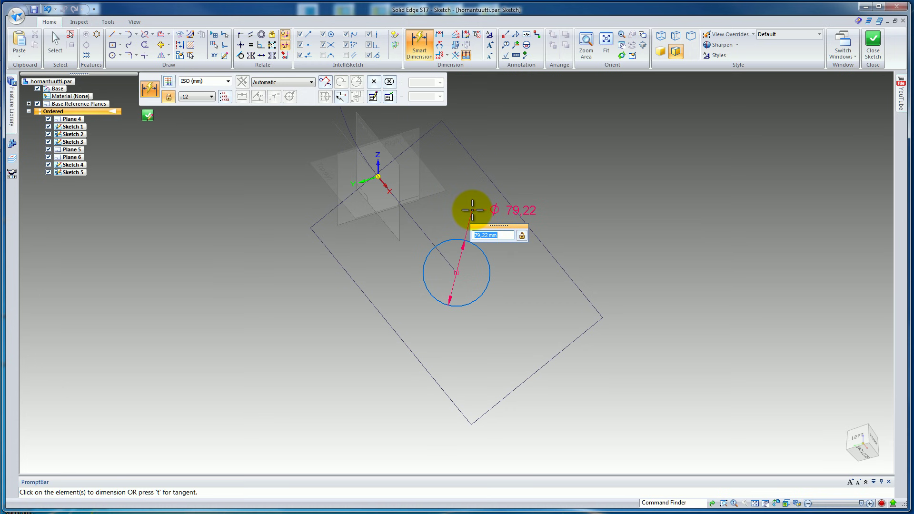
key("Return")
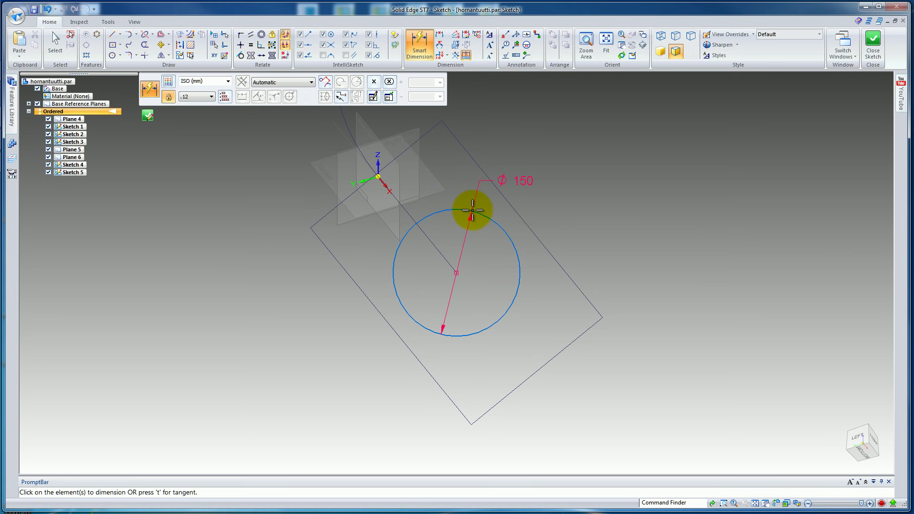
- Close and finish the circle sketch
left_click(867, 41)
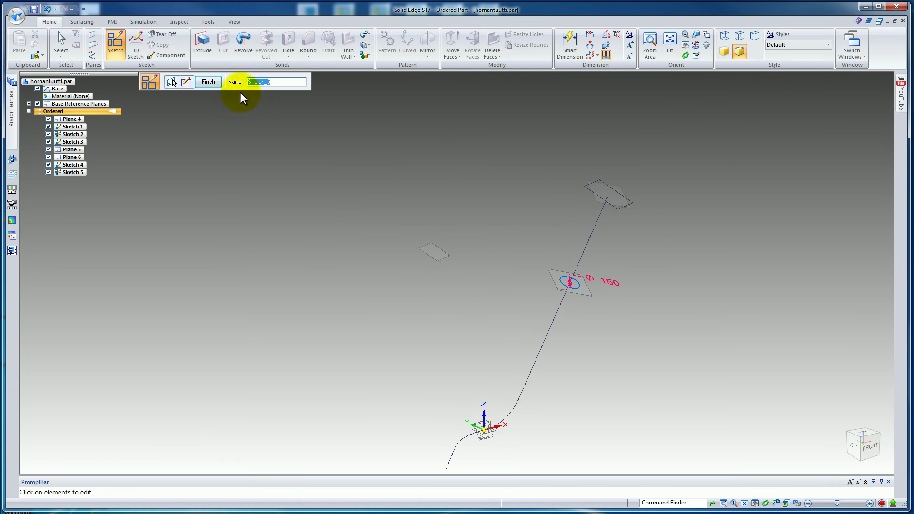
right_click(231, 126)
mouse_move(487, 332)
middle_mouse_down()
mouse_move(544, 271)
mouse_move(454, 309)
mouse_move(453, 320)
mouse_move(458, 283)
middle_mouse_up()
left_click(208, 81)
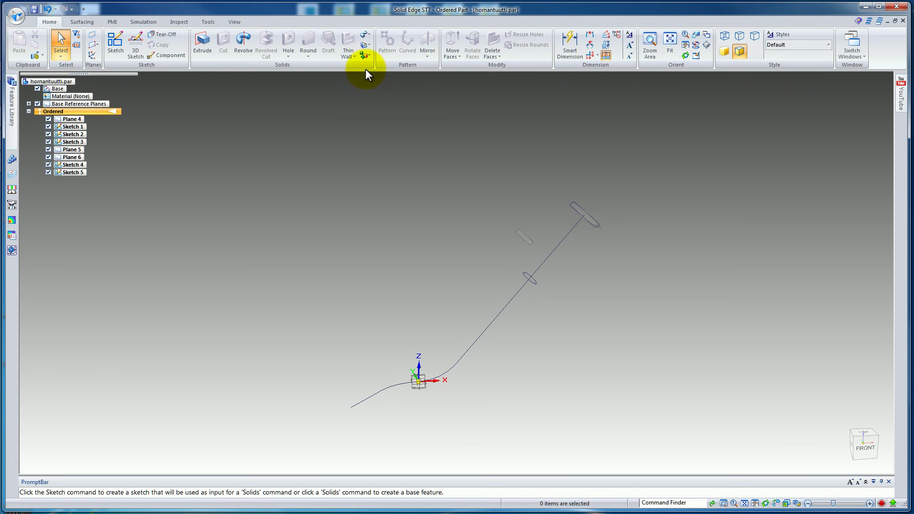
- Start a swept protrusion using the single path and cross section type
left_click(370, 35)
left_click(386, 46)
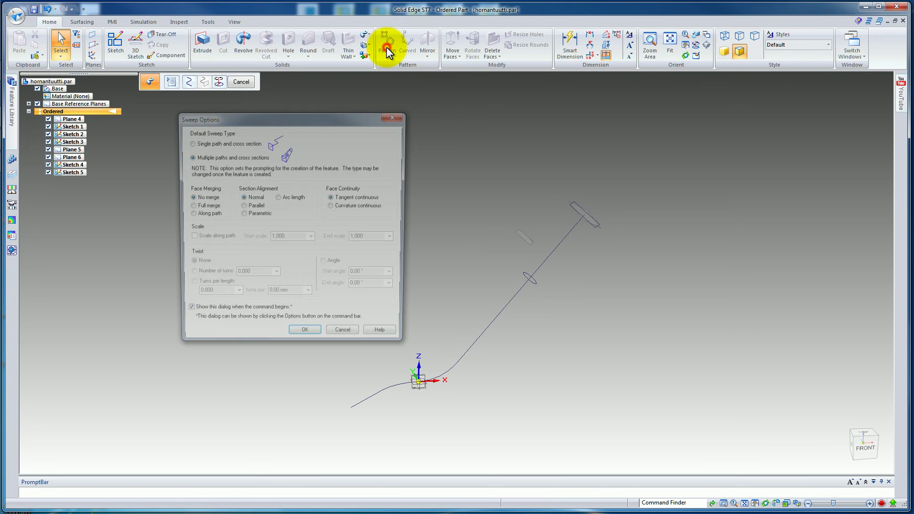
left_click(226, 144)
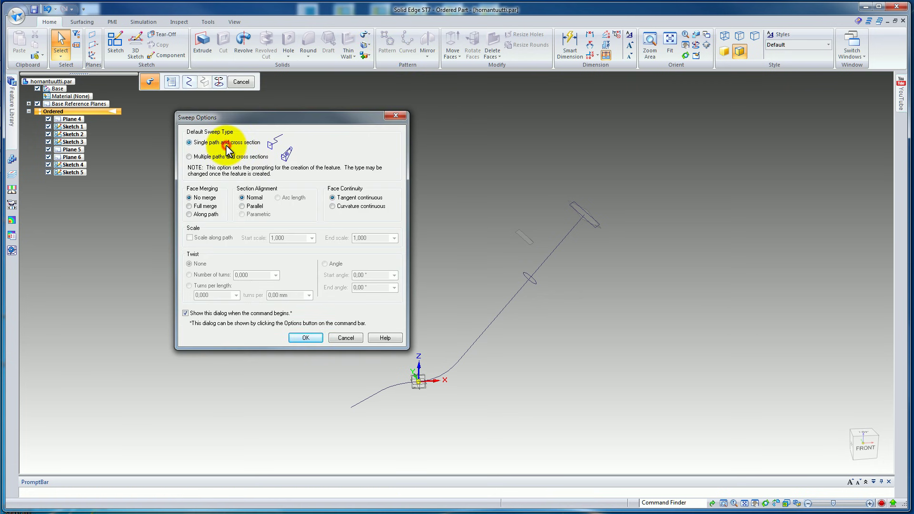
left_click_drag(250, 118, 207, 72)
left_click(261, 295)
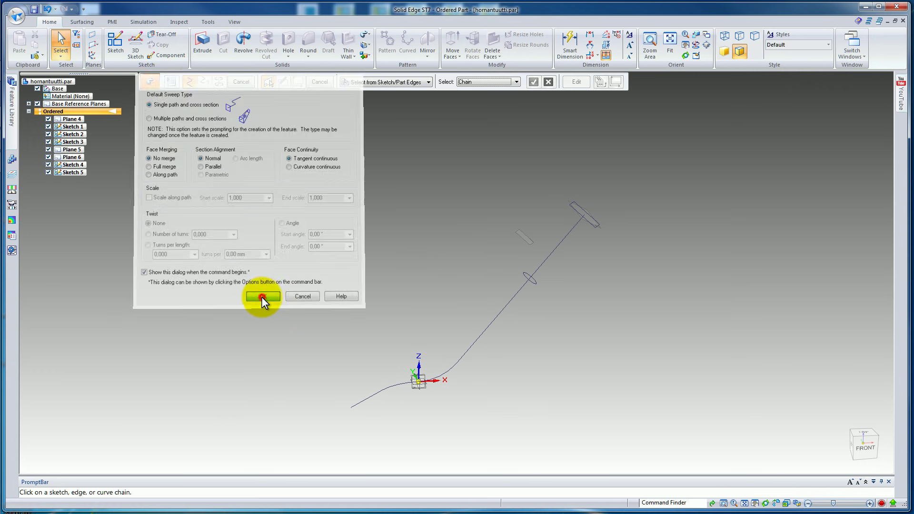
- Use the lower line-and-arc chain as the sweep path and place the cross-section plane normal to the curve at its free end
left_click(384, 389)
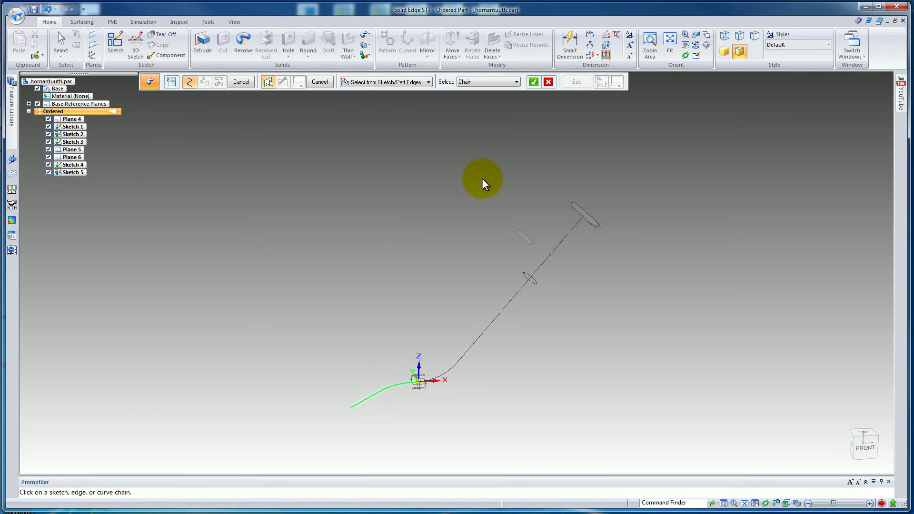
left_click(536, 82)
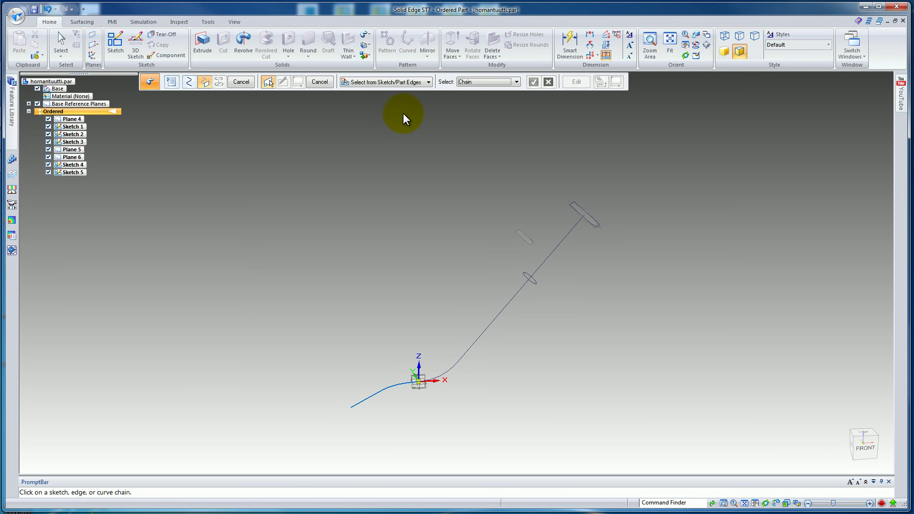
left_click(398, 82)
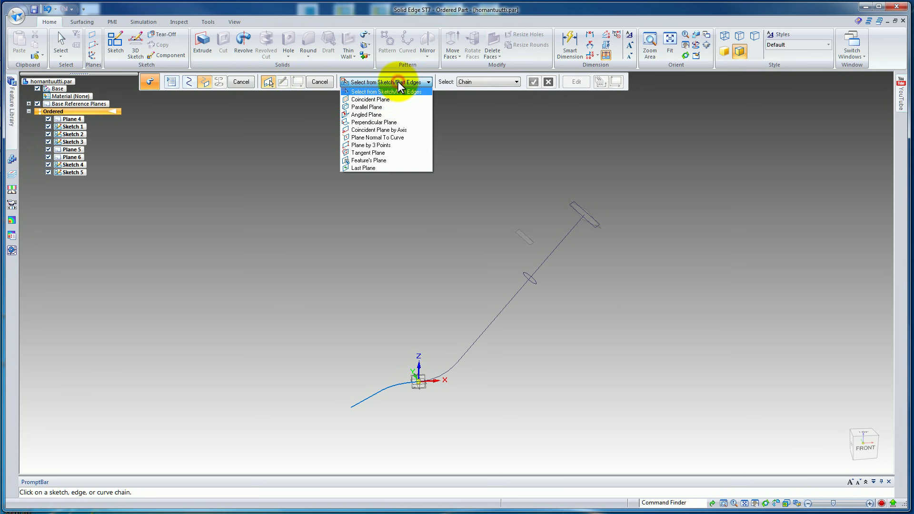
left_click(403, 137)
left_click(351, 407)
left_click(337, 417)
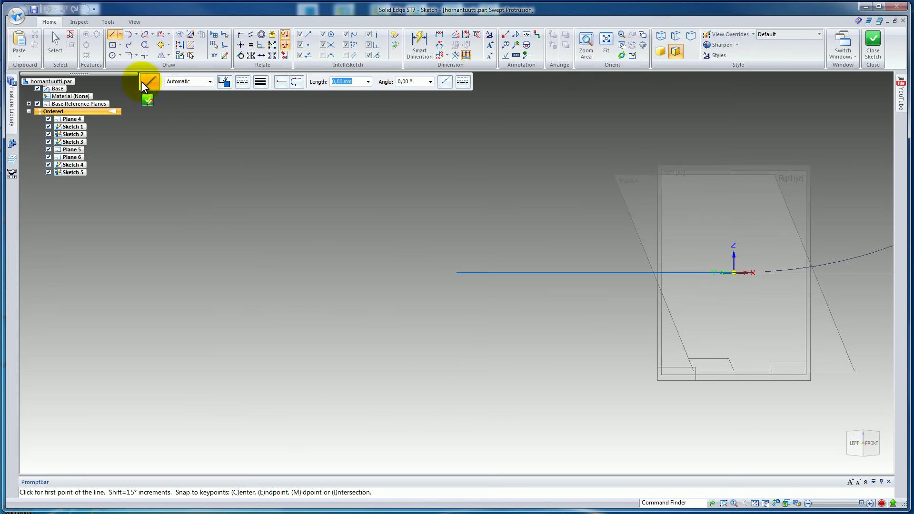
- Draw the cross-section circle centred on the path's free end and set its diameter to 150 mm
left_click(112, 55)
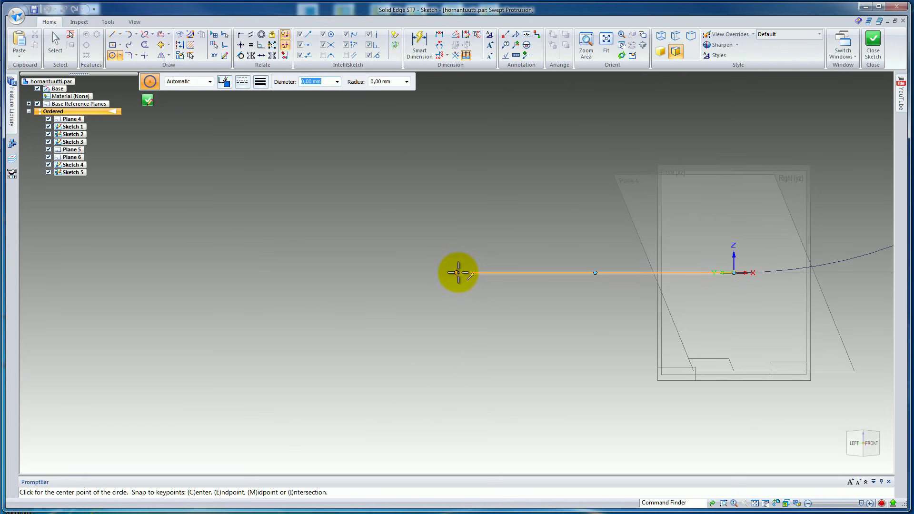
left_click(456, 272)
left_click(465, 210)
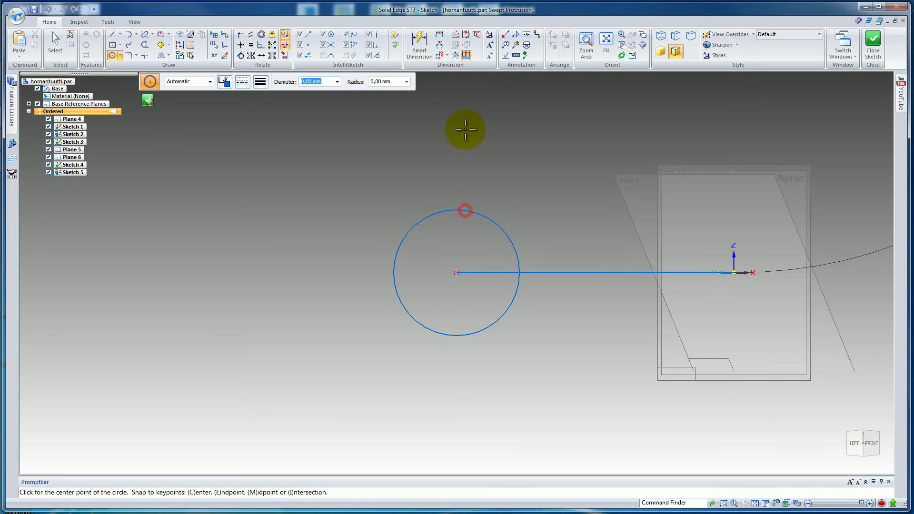
left_click(419, 41)
left_click(483, 218)
left_click(487, 181)
type("150")
key("Return")
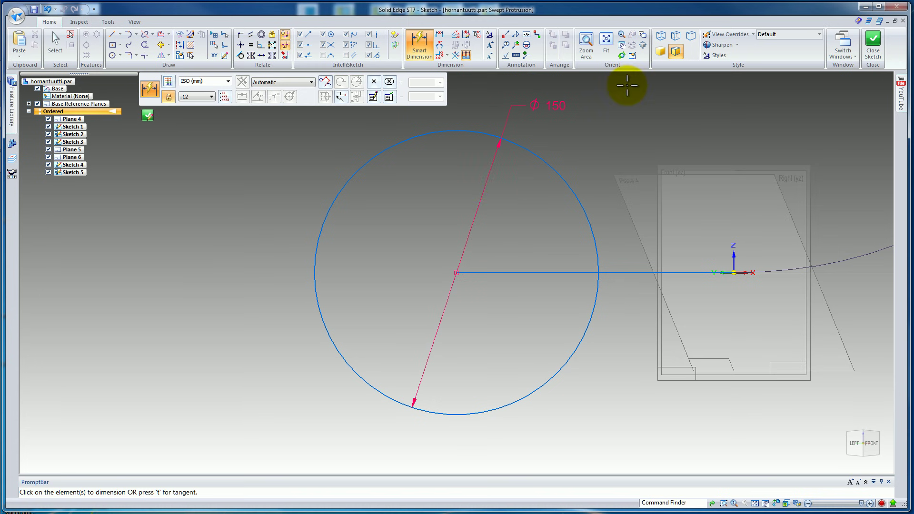
- Close the cross-section sketch and finish the swept protrusion along the lower path
left_click(873, 44)
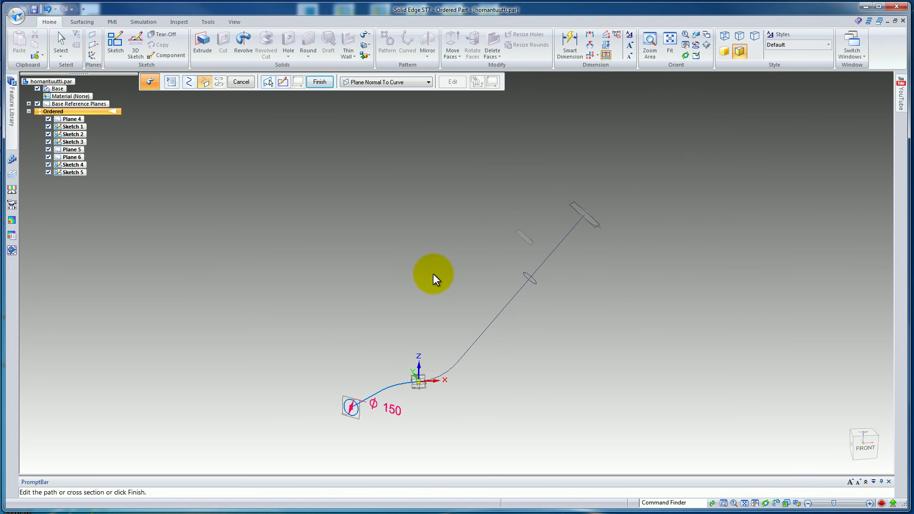
left_click(320, 82)
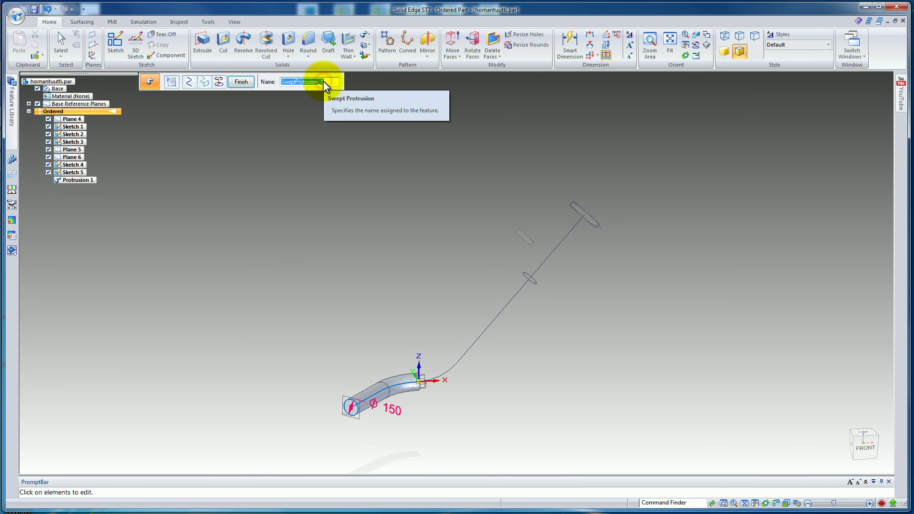
left_click(241, 82)
- Accept the chain from the origin up to the circle sketch as the path of a second swept protrusion
middle_click_drag(404, 408, 417, 355)
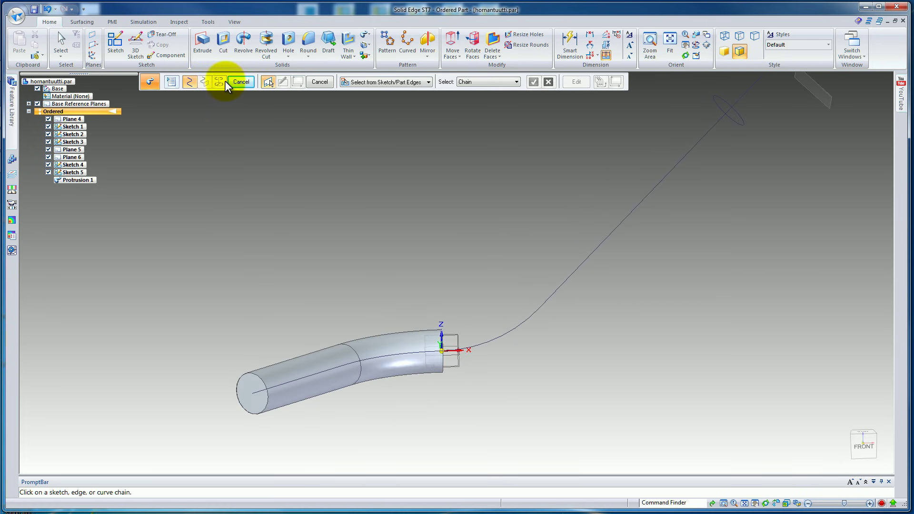
left_click(190, 82)
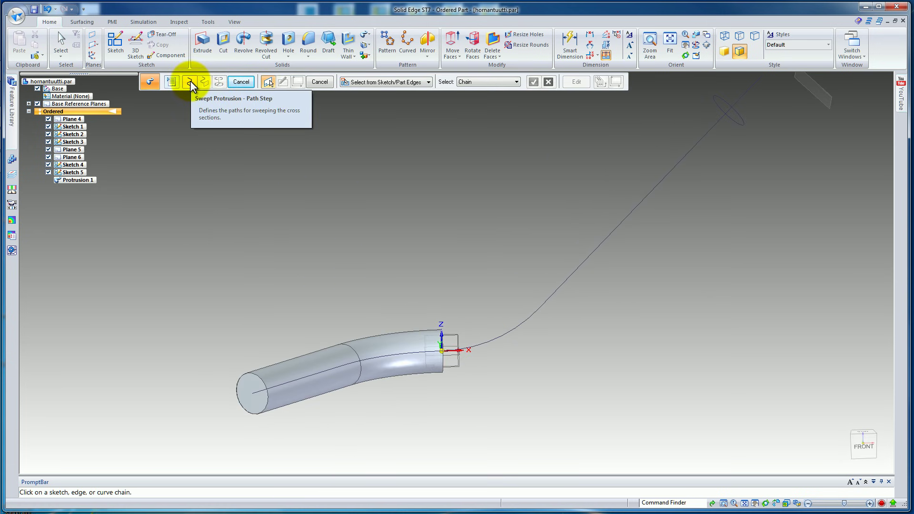
left_click(494, 339)
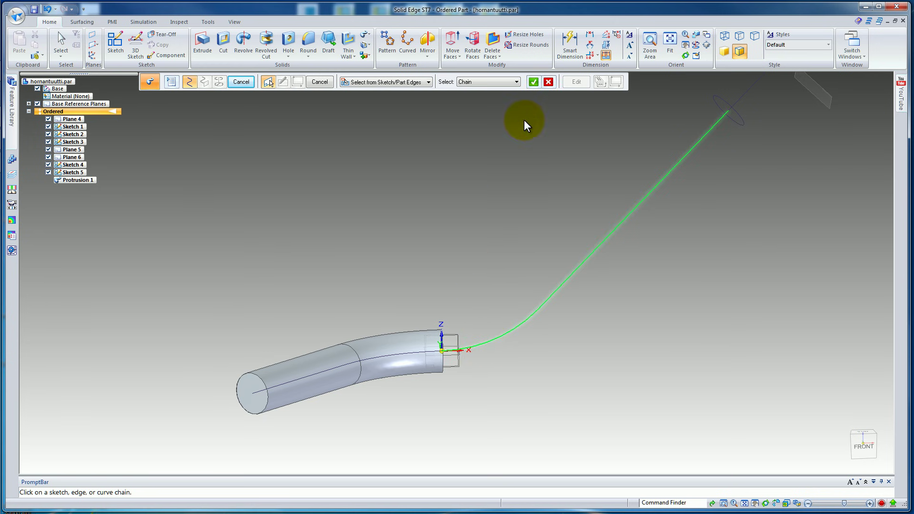
left_click(536, 82)
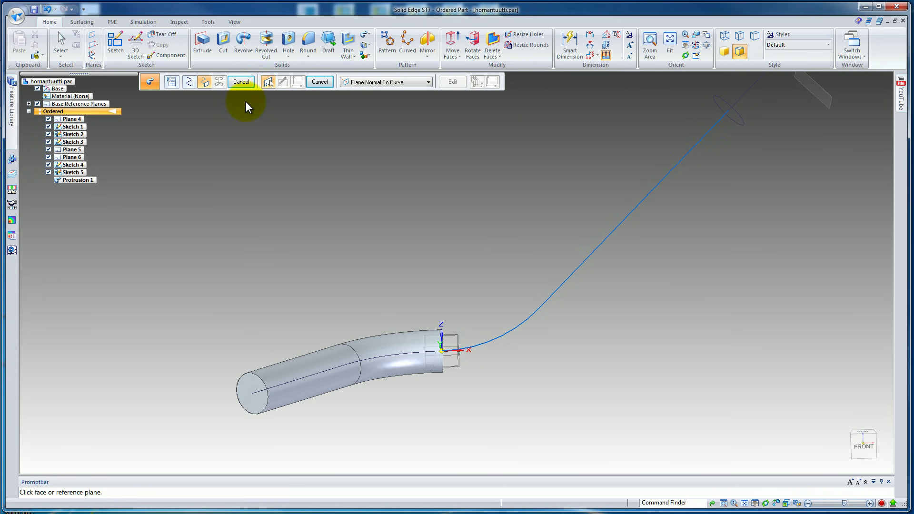
- Select the circular edge at the first pipe's origin end as the cross section and finish the second swept protrusion
left_click(387, 83)
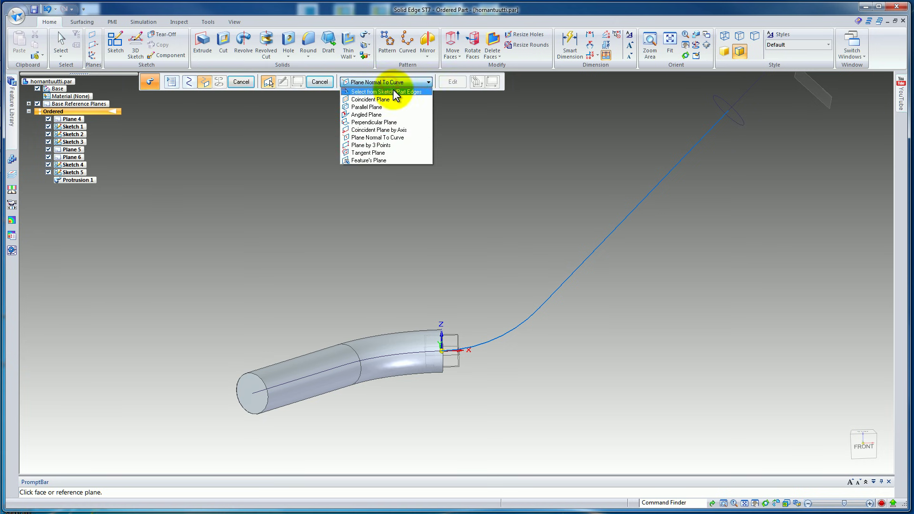
left_click(393, 91)
scroll(438, 241, "up", 2)
middle_click_drag(439, 241, 367, 332)
scroll(316, 331, "up", 3)
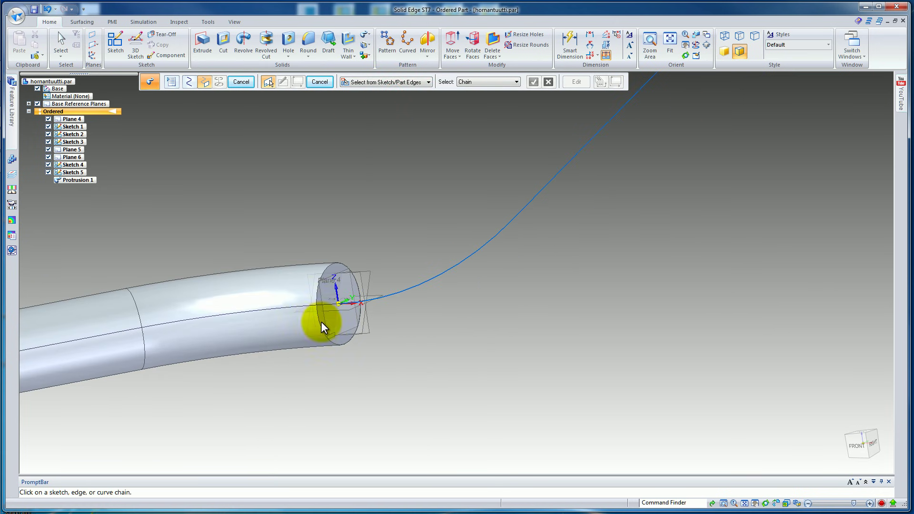
scroll(319, 312, "up", 5)
left_click(316, 309)
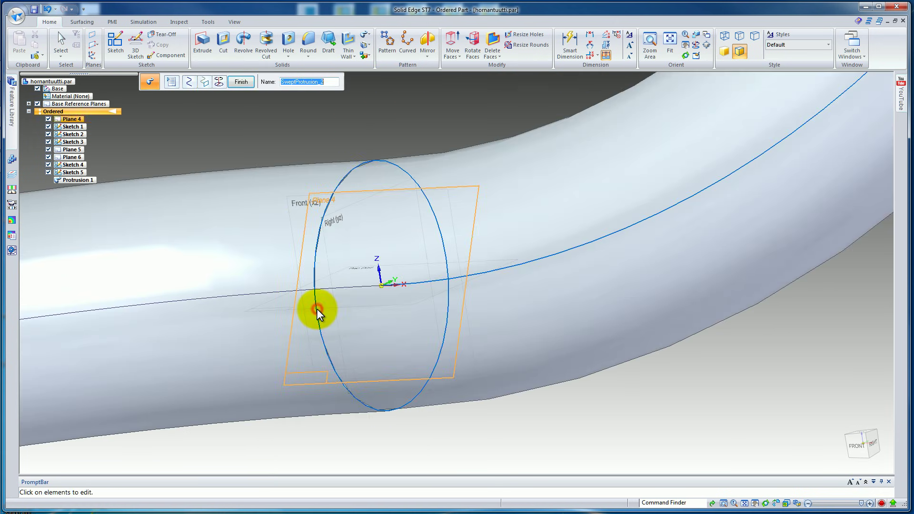
scroll(329, 334, "down", 6)
left_click(241, 82)
left_click(239, 83)
left_click(242, 82)
middle_click_drag(314, 143, 370, 253)
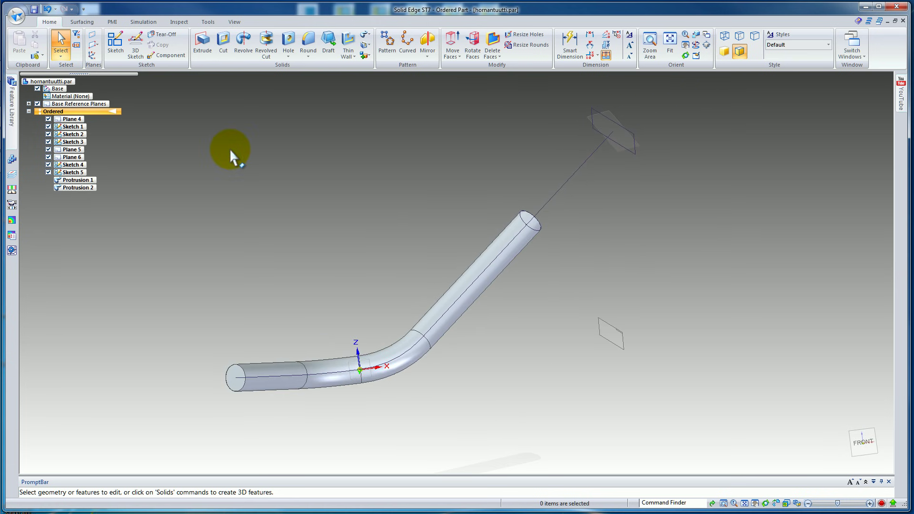
- Start another swept protrusion using the multiple paths and cross sections type
left_click(369, 36)
left_click(381, 46)
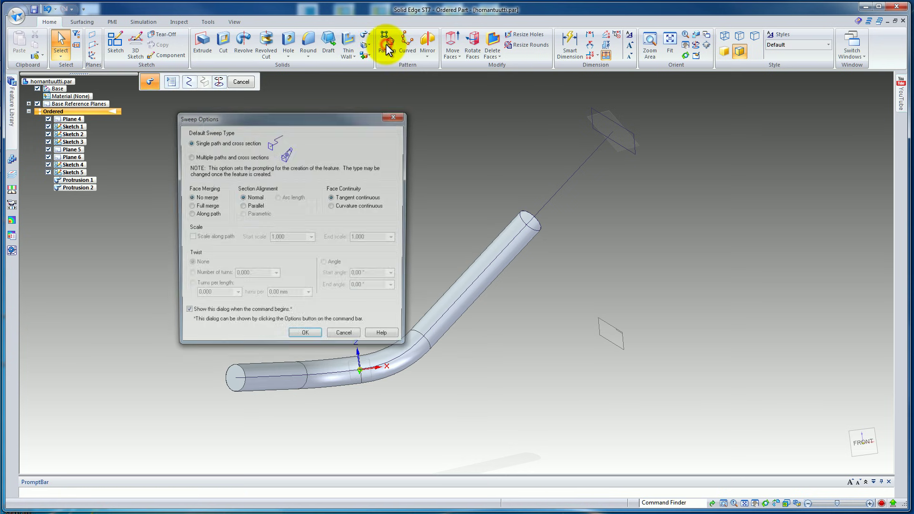
left_click(215, 156)
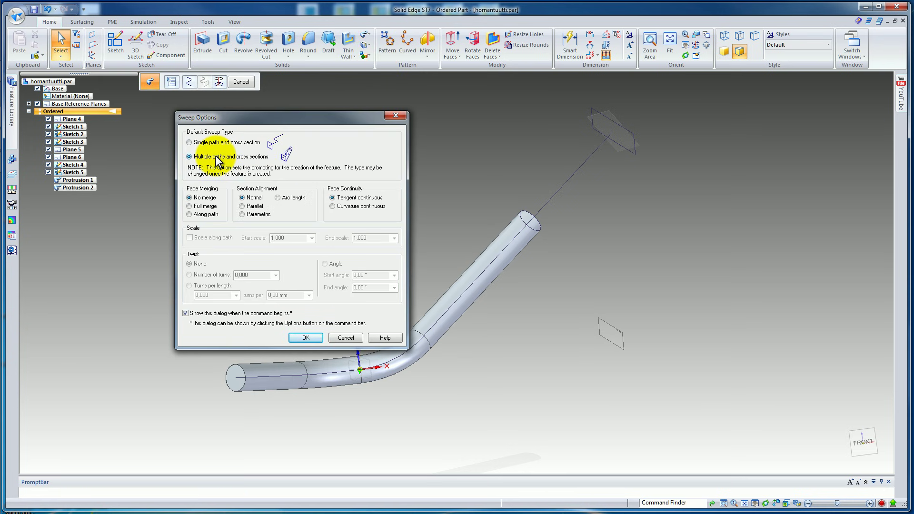
left_click(300, 337)
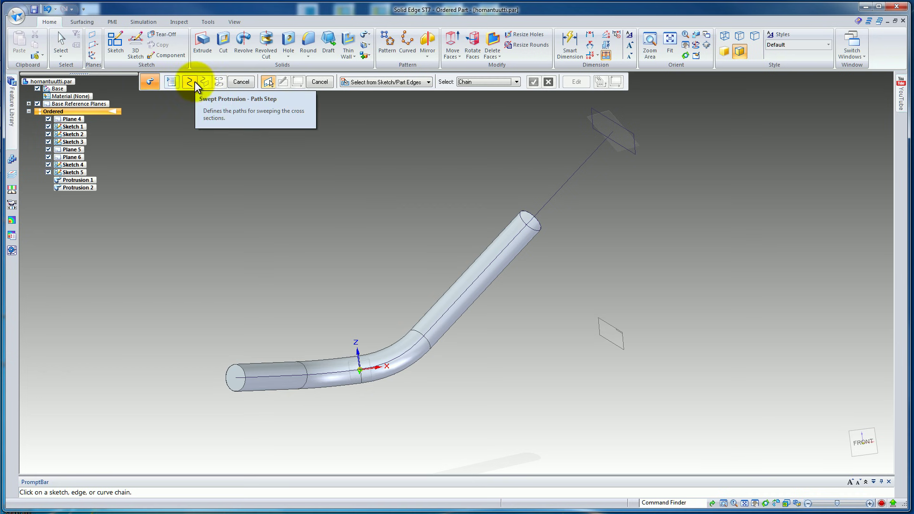
- Accept the straight line from the upper pipe end to the rectangle sketch as the only path of the sweep
left_click(574, 172)
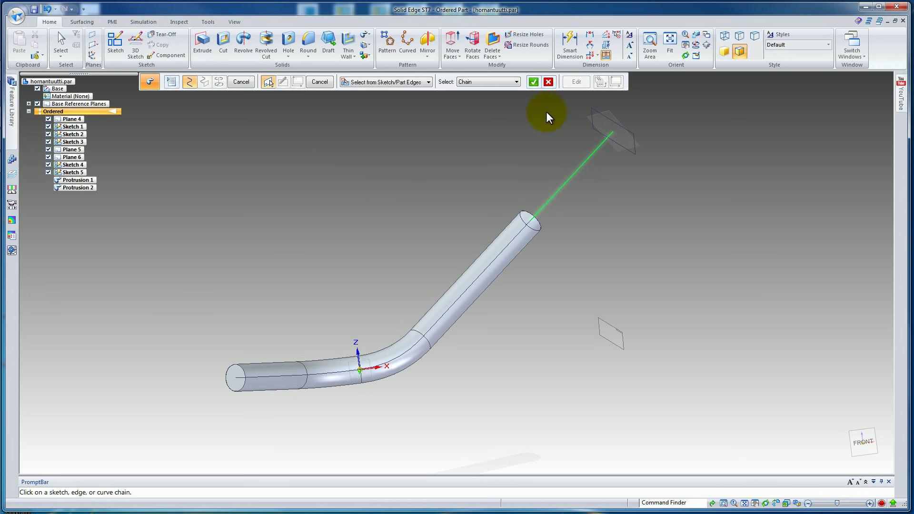
left_click(533, 83)
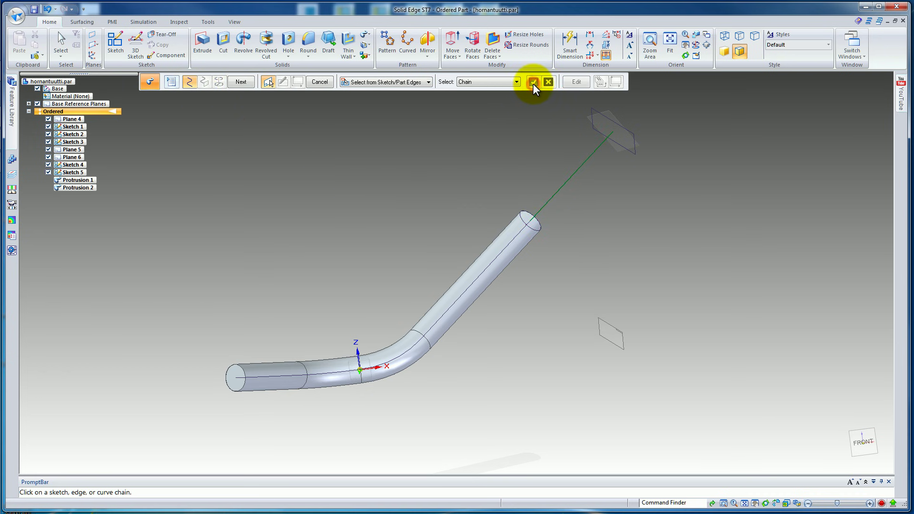
left_click(232, 82)
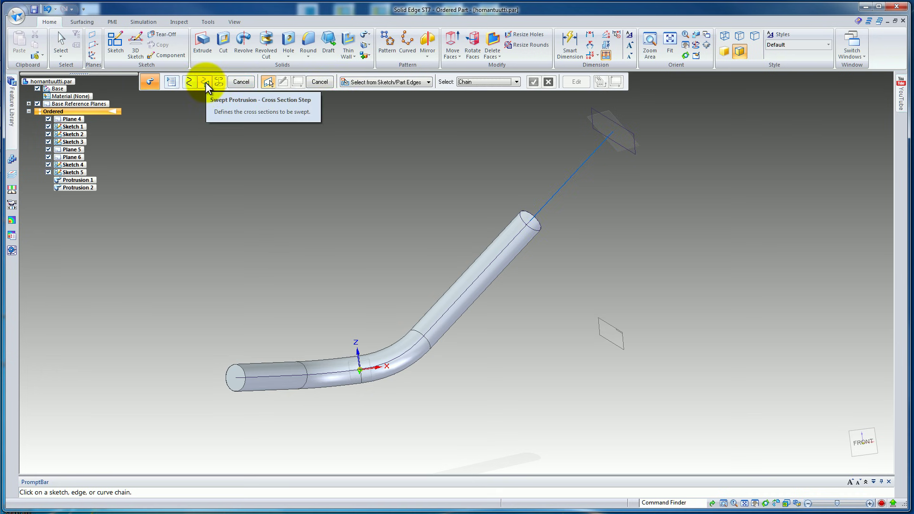
- Select the circular edge at the upper pipe end and the rectangle sketch at the path's far end as cross sections
middle_click_drag(559, 206, 510, 251)
scroll(391, 323, "up", 3)
left_click(403, 292)
left_click(403, 292)
scroll(418, 290, "down", 3)
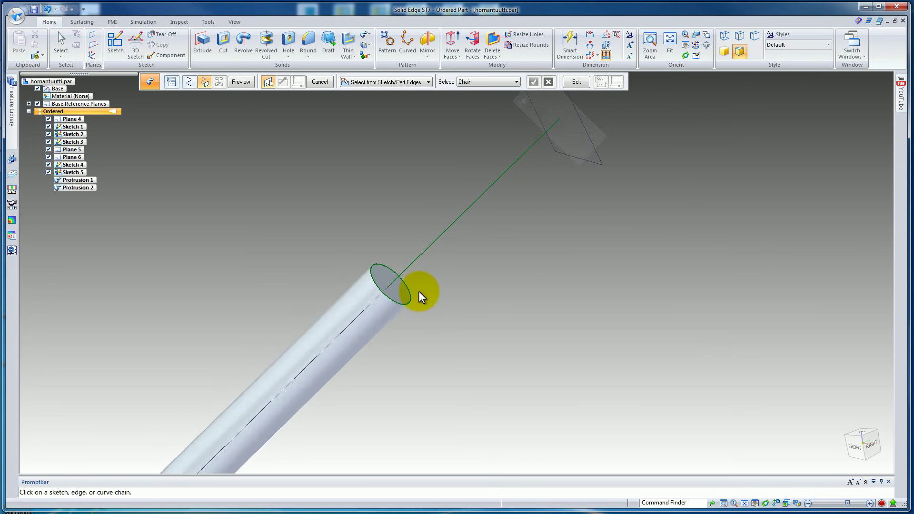
left_click(537, 132)
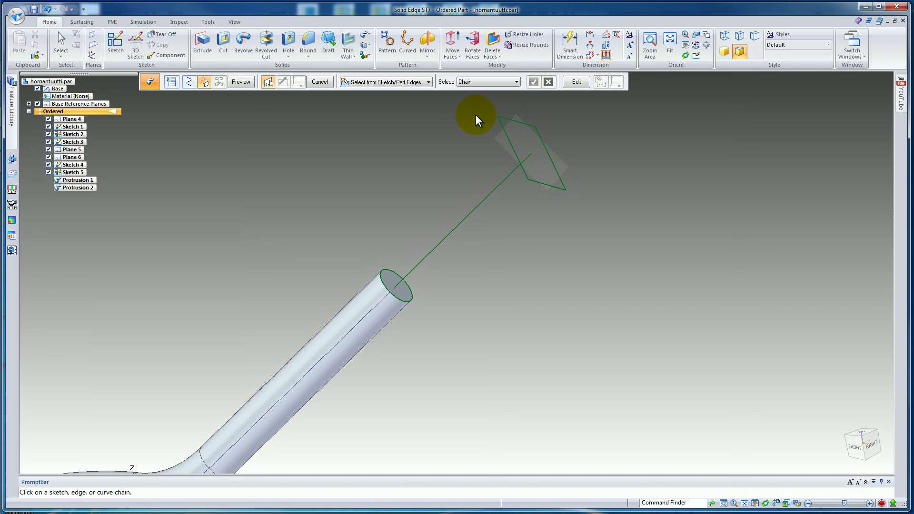
- Preview and finish the round-to-rectangular swept protrusion, and leave the command
key("Return")
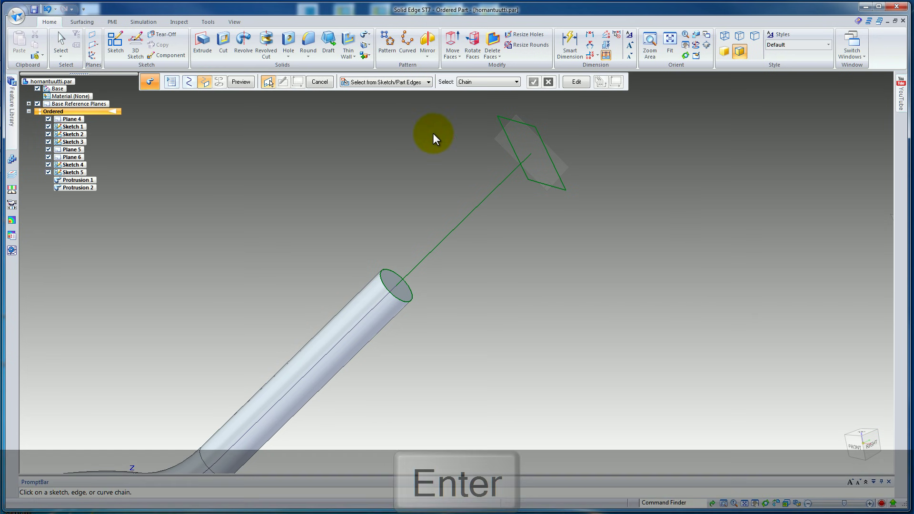
middle_click_drag(433, 136, 457, 150)
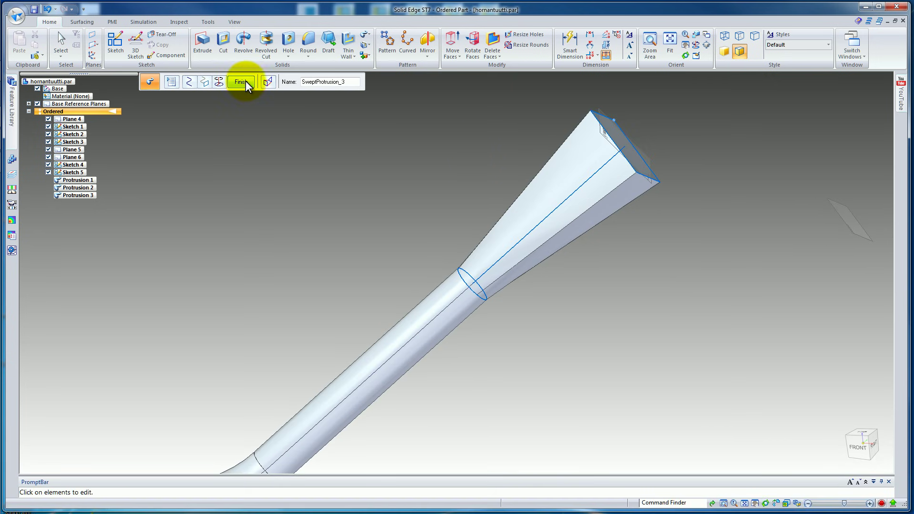
left_click(241, 82)
left_click(321, 83)
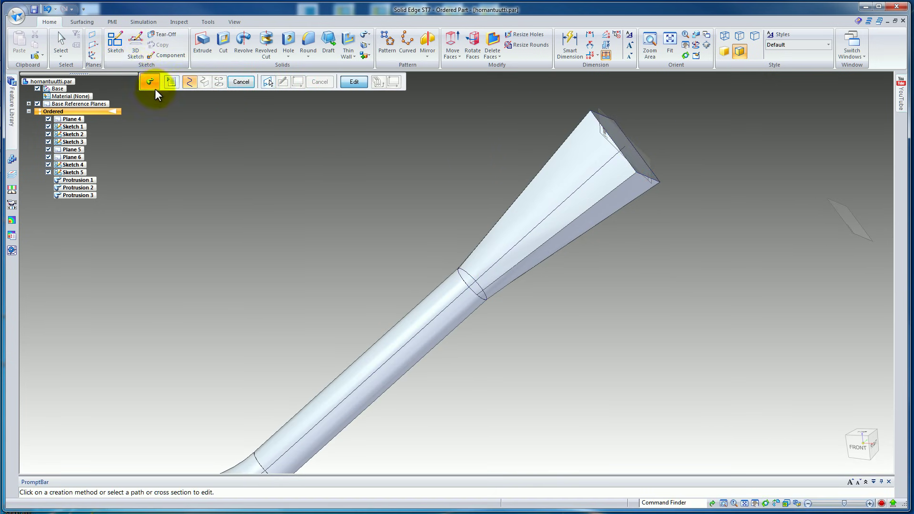
left_click(64, 42)
- Start a Thin Wall feature on the swept body with a common thickness of 10 mm
scroll(414, 204, "down", 5)
middle_click_drag(414, 204, 500, 176)
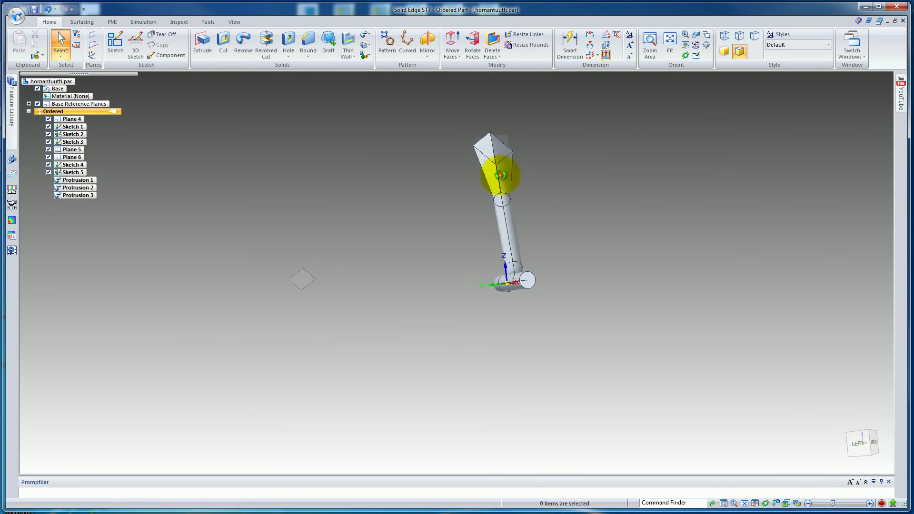
left_click(856, 441)
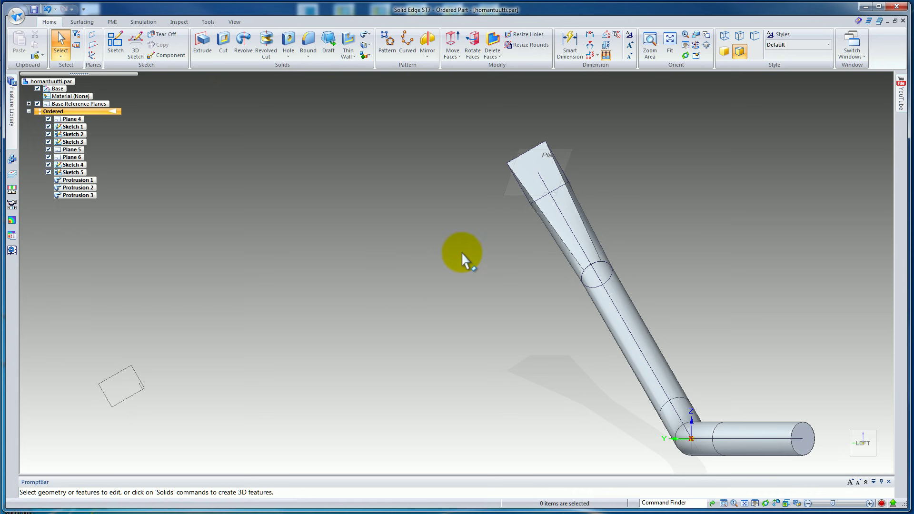
scroll(460, 251, "down", 3)
middle_click_drag(460, 250, 408, 306)
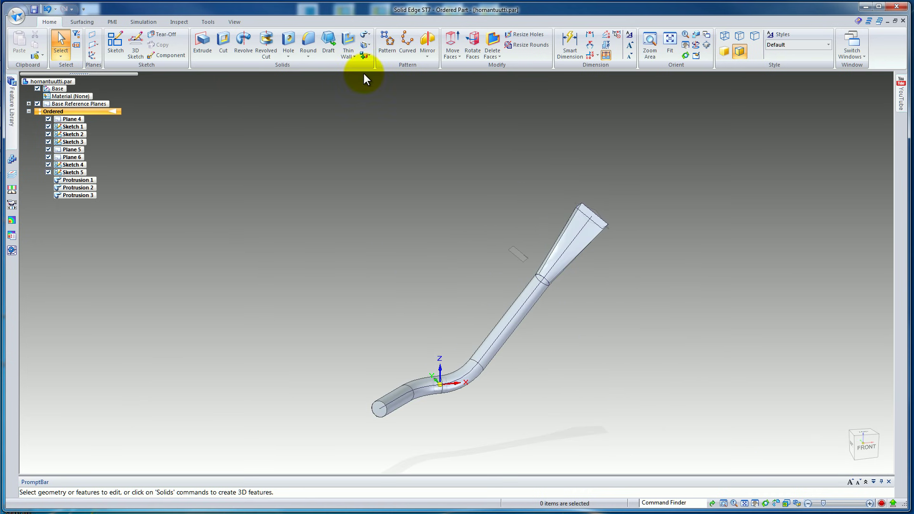
left_click(349, 46)
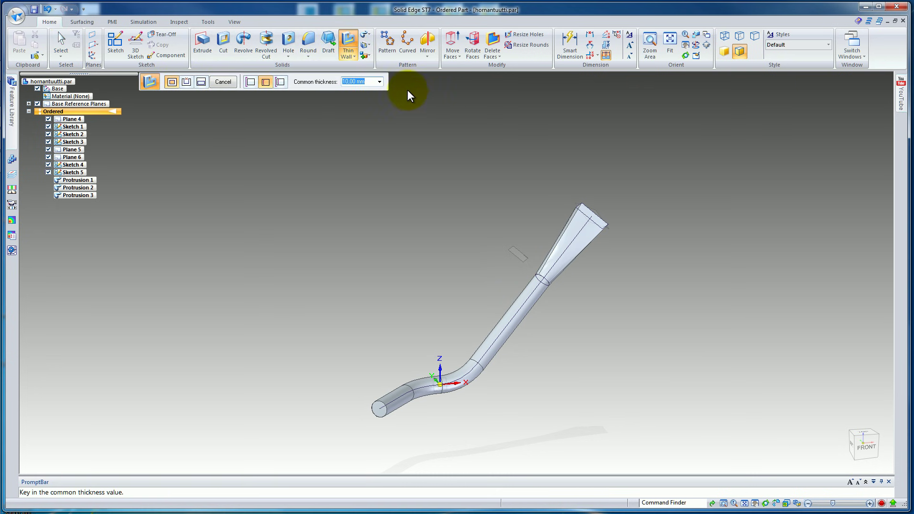
type("10")
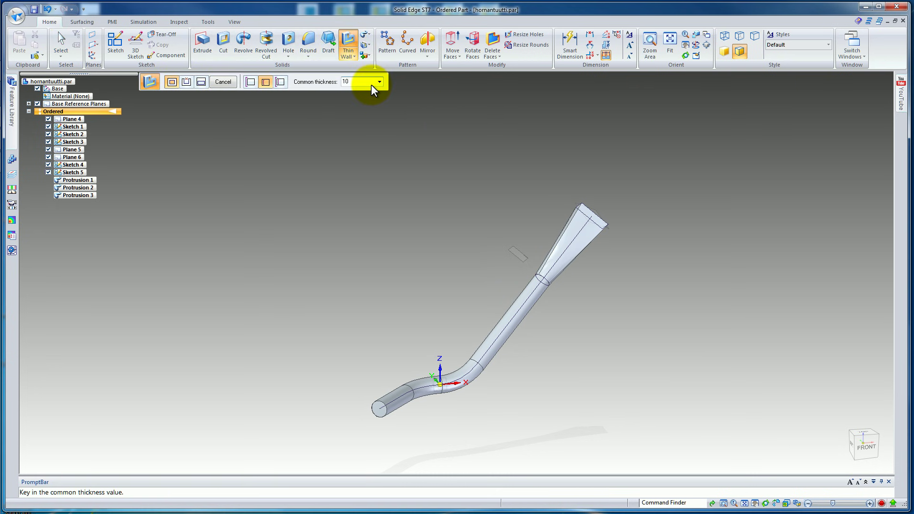
key("Return")
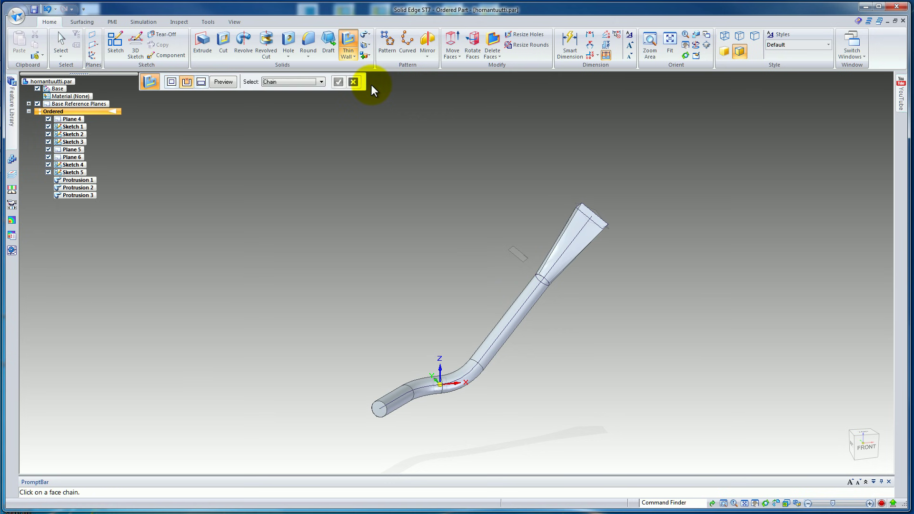